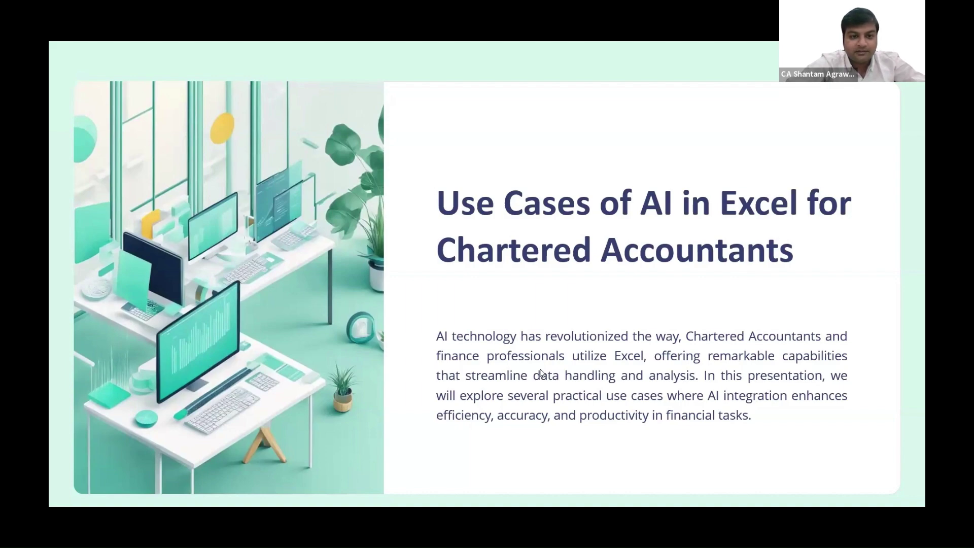
Step: Leave the PowerPoint title slide and switch toward the AI Use Cases.xlsx workbook
key(alt+Tab)
key(alt+Tab)
key(alt+Tab)
key(alt+Tab)
key(alt+Tab)
key(alt+Tab)
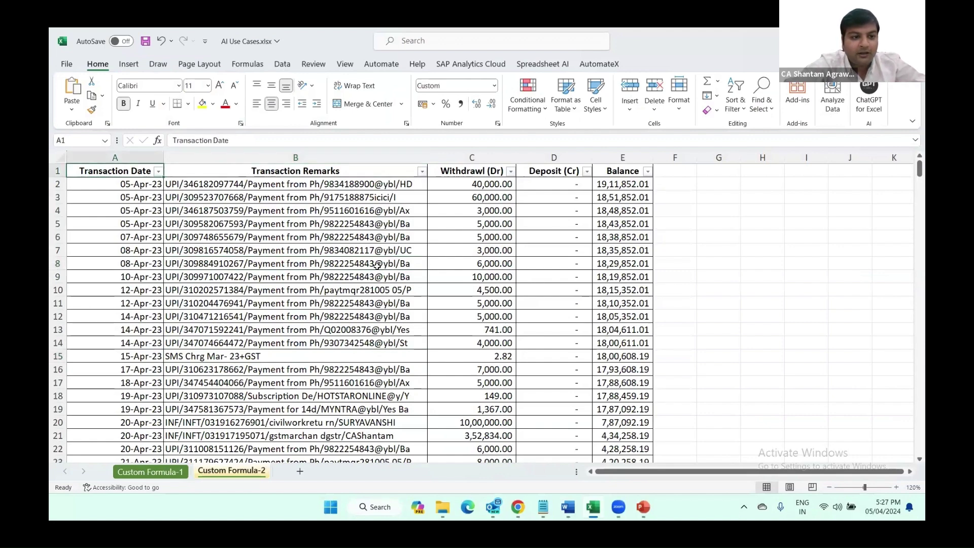
Step: Select the transaction table, then view the full remark in cell B2 without editing it
key(ctrl+a)
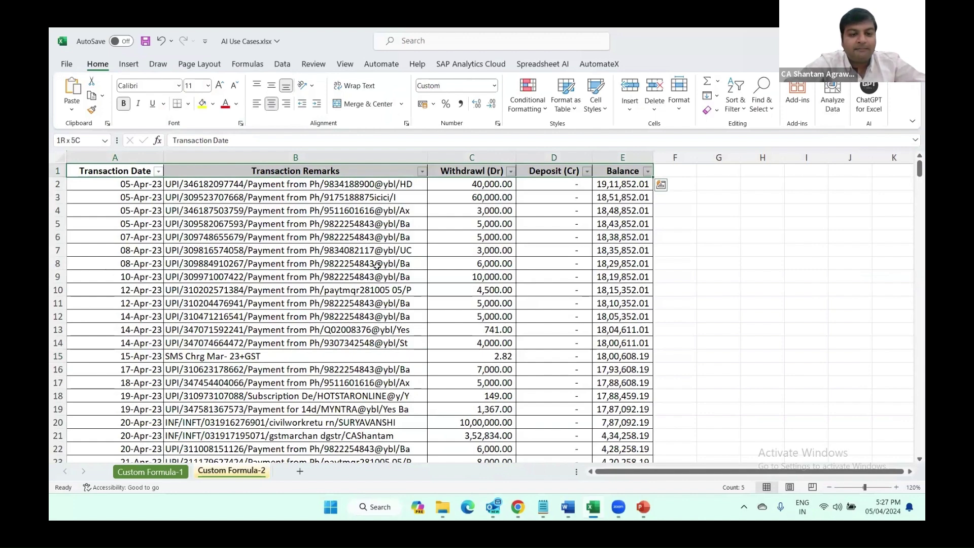
scroll(377, 266, down, 15)
key(ctrl+Home)
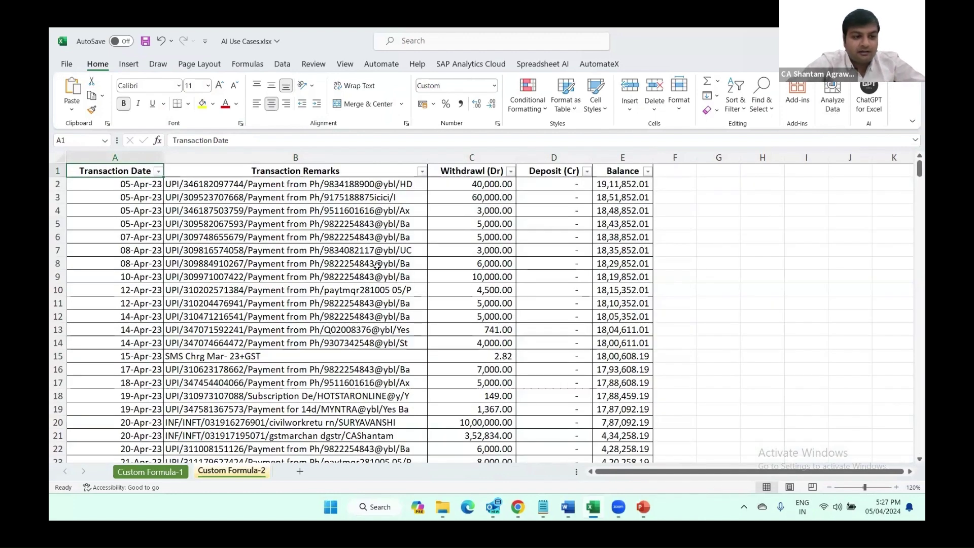
key(Down)
key(Right)
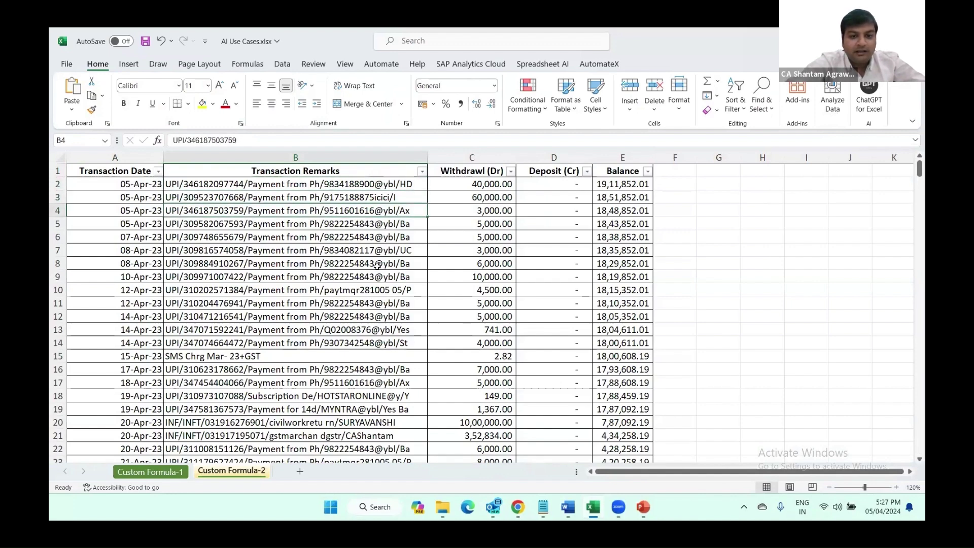
key(Right)
key(Right)
key(Left)
key(Left)
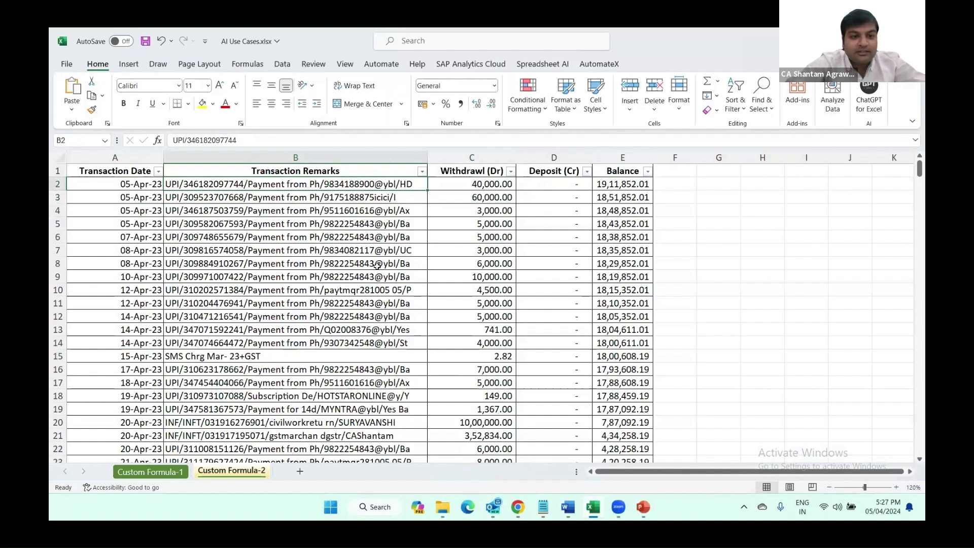
double_click(252, 197)
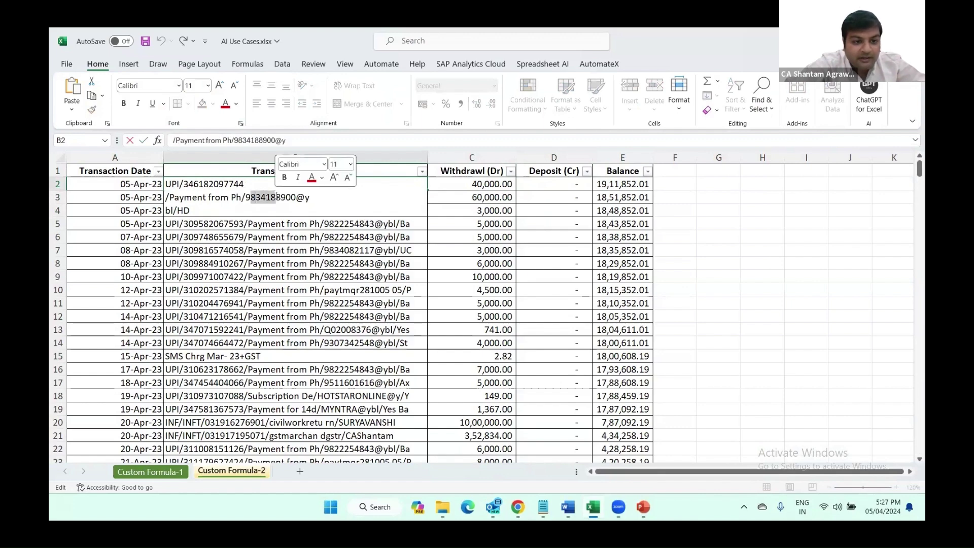
key(Escape)
Step: View the full remark in B10 without changes, return to B2, and switch windows
double_click(298, 289)
key(alt+Return)
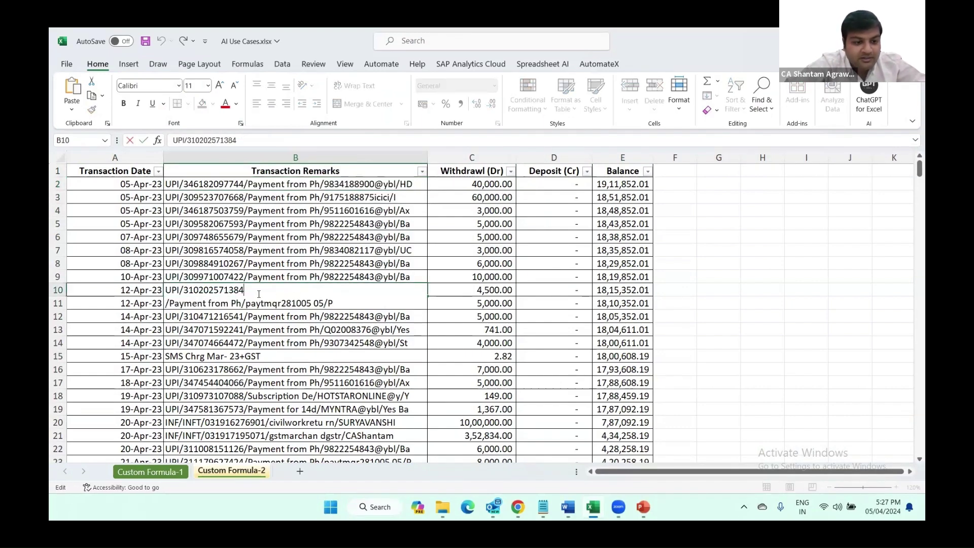
drag(294, 303, 252, 303)
key(Escape)
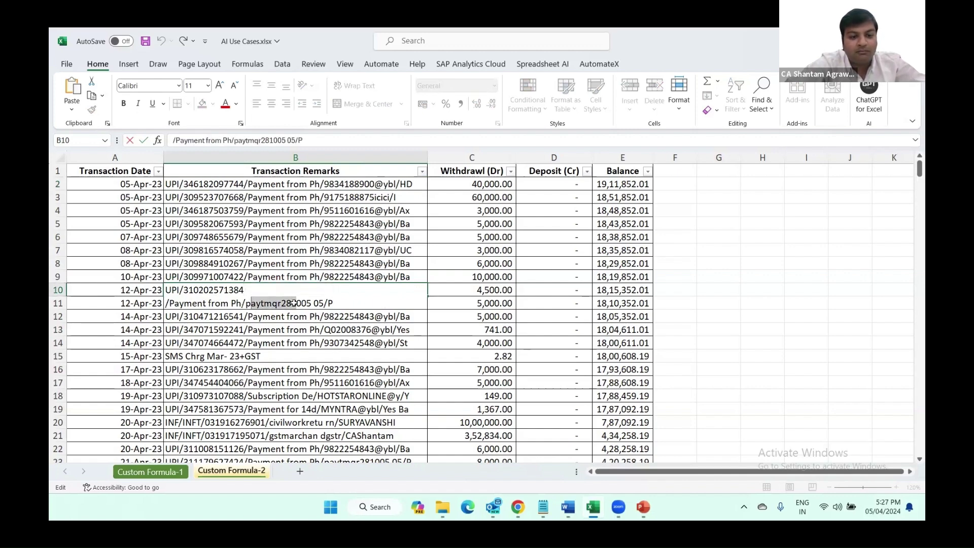
key(ctrl+Up)
key(Down)
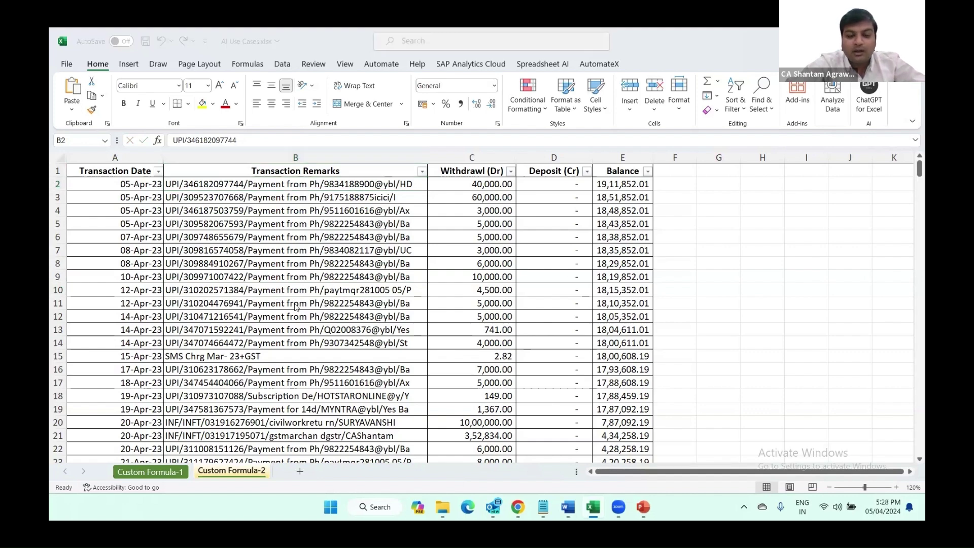
key(alt+Tab)
key(alt+Tab)
key(alt+Tab)
key(alt+Tab)
key(alt+Tab)
key(alt+Tab)
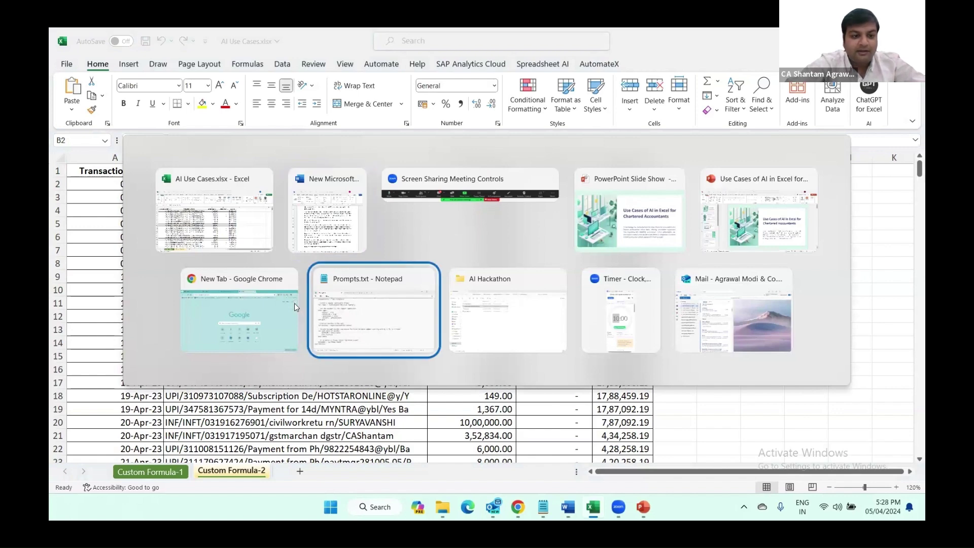
key(alt+Tab)
key(alt+Tab)
key(alt+Tab)
key(alt+Tab)
key(alt+Tab)
key(alt+Tab)
key(alt+Tab)
Step: Open ChatGPT at chat.openai.com in a new Chrome incognito window via a 'chatgpt ai' search
key(alt+shift+Tab)
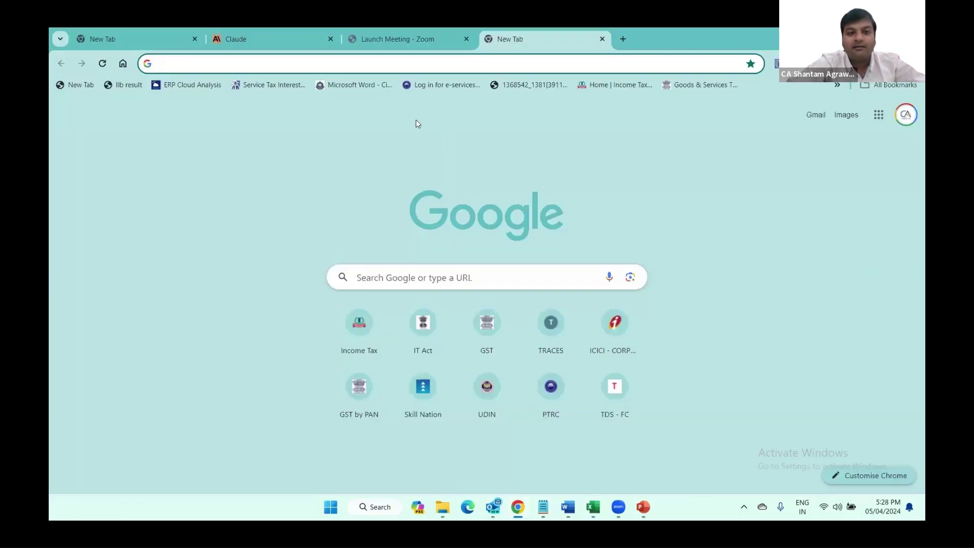
key(ctrl+shift+n)
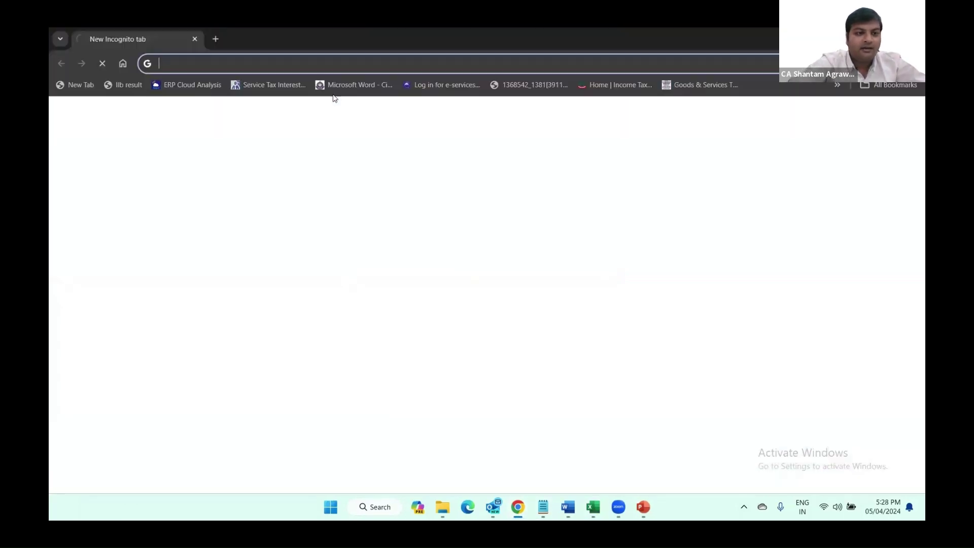
text(chang)
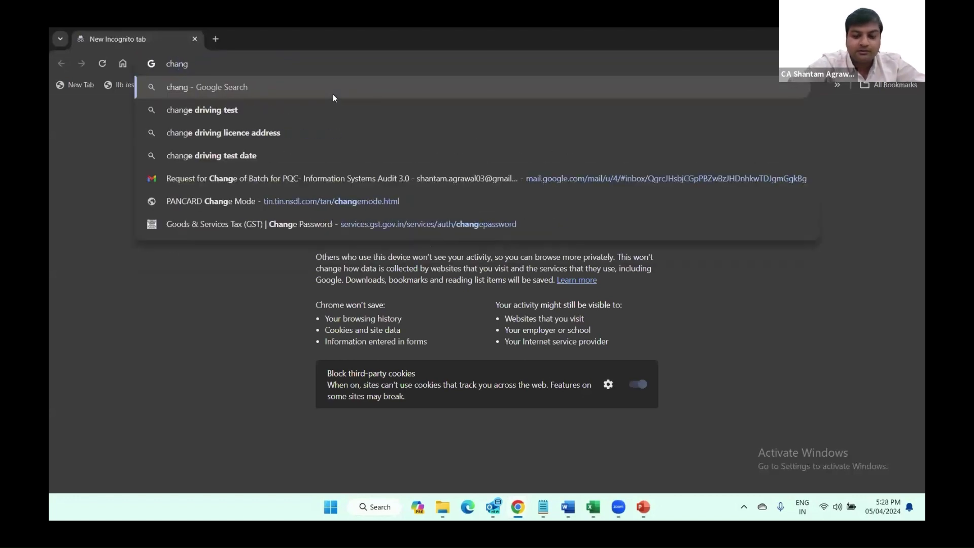
key(BackSpace)
key(BackSpace)
text(tg)
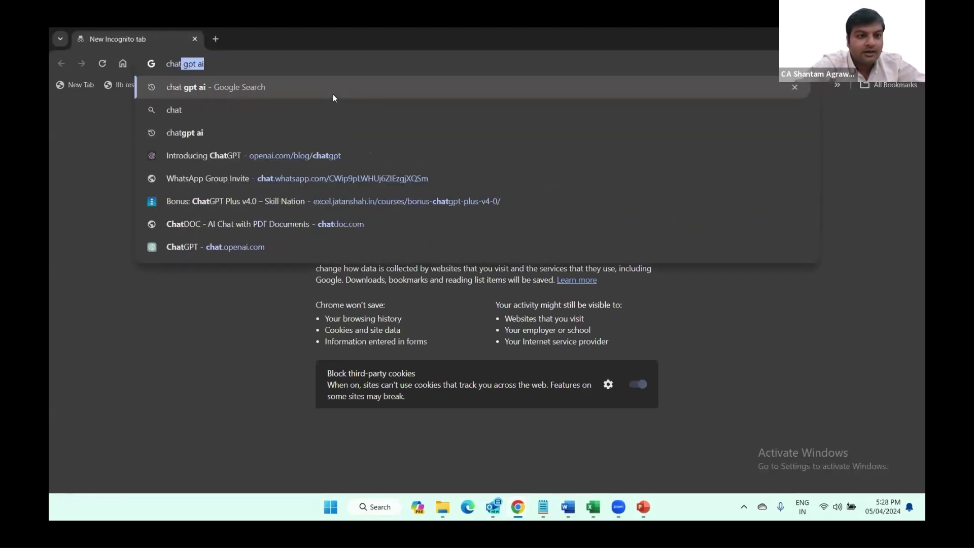
key(Down)
key(Return)
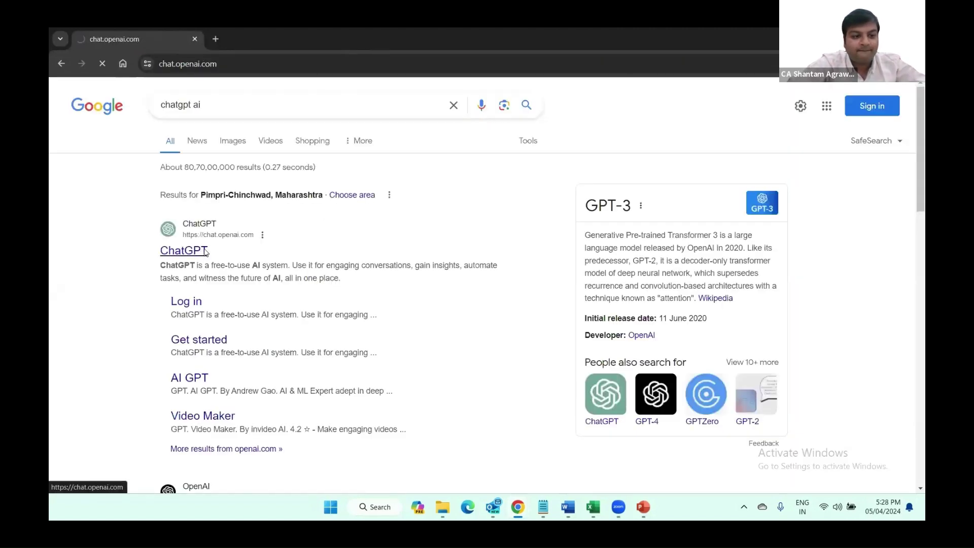
click(200, 251)
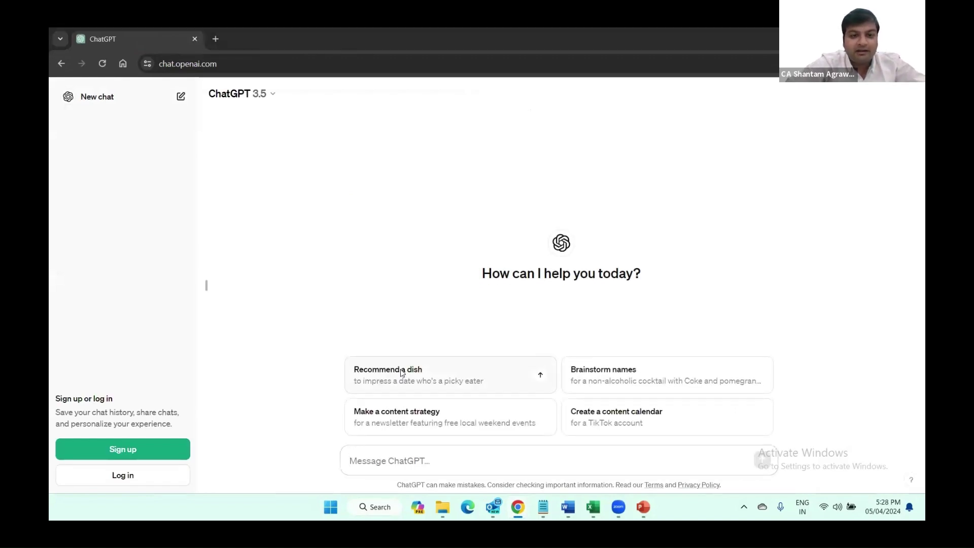
key(alt+Tab)
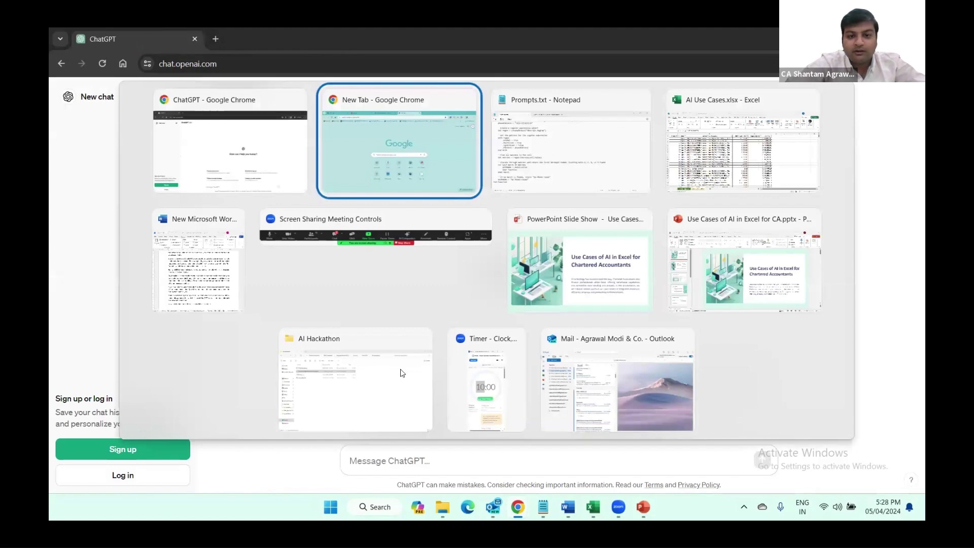
Step: Select the GETPHONE prompt text in the Prompts.txt notes
key(Escape)
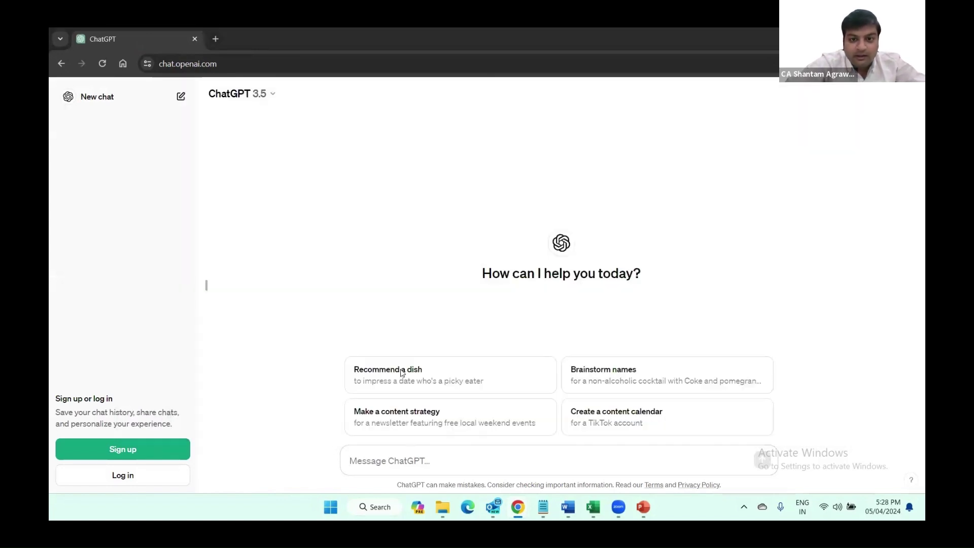
key(alt+Tab)
key(Tab)
scroll(184, 279, up, 18)
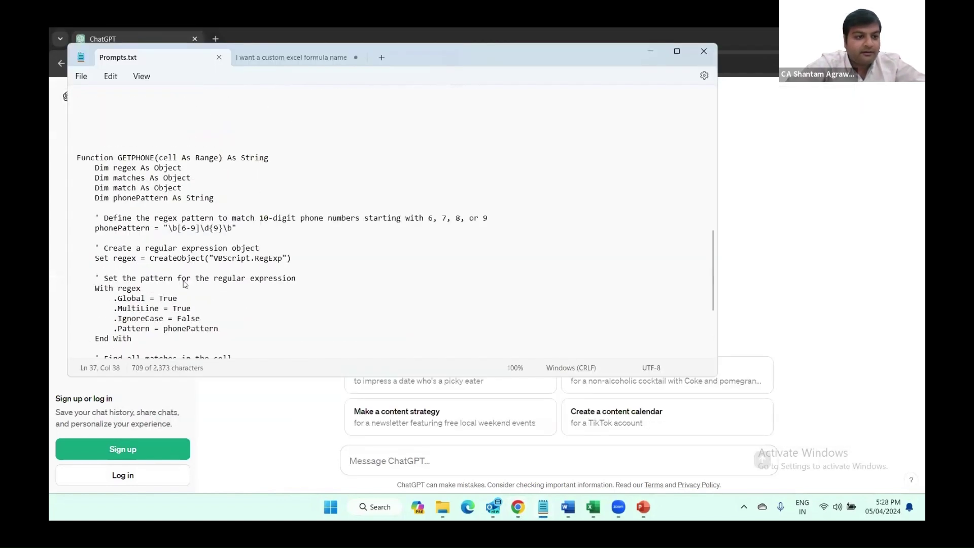
drag(433, 280, 78, 109)
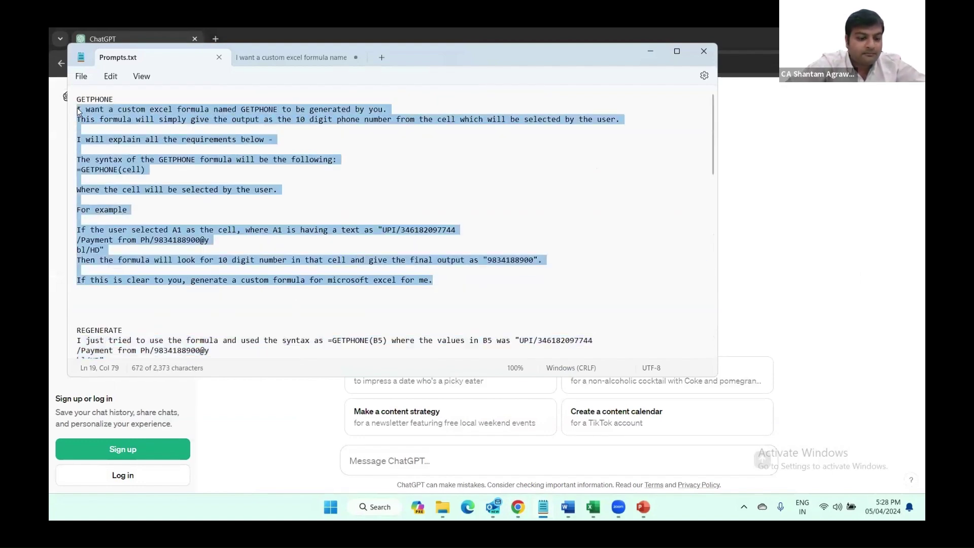
Step: Paste the GETPHONE prompt into ChatGPT's message box without sending it
key(alt+Tab)
key(alt+Tab)
key(alt+Tab)
key(alt+Tab)
key(alt+shift+Tab)
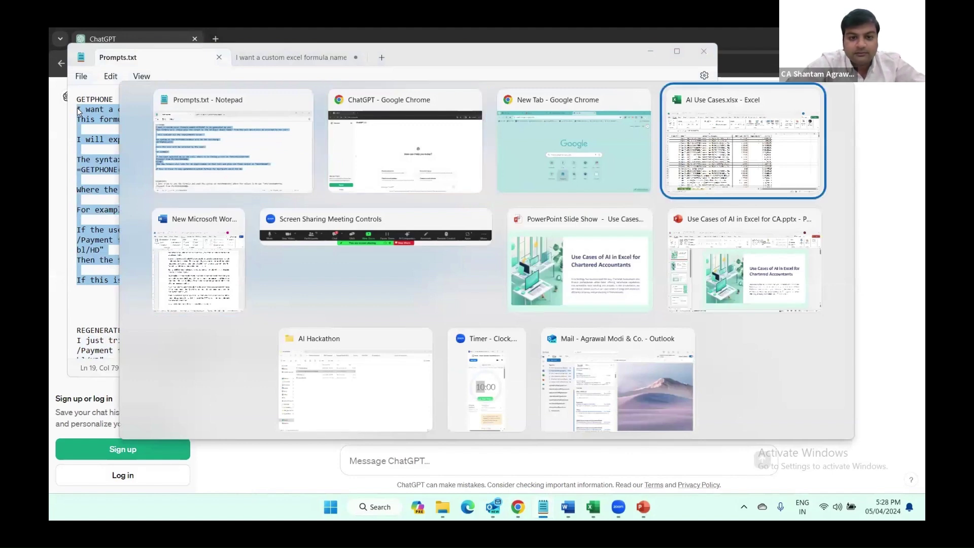
key(alt+Tab)
key(alt+Tab)
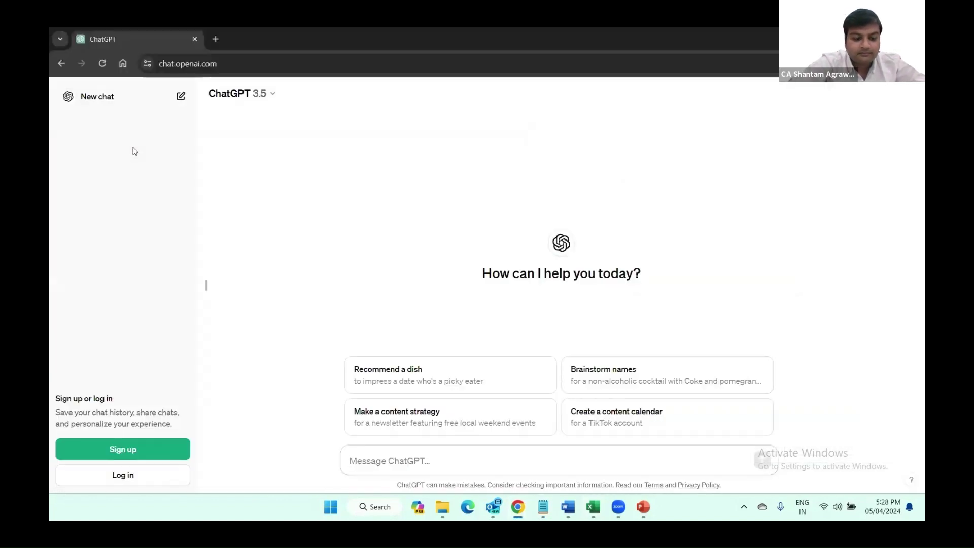
key(ctrl+v)
scroll(451, 401, up, 3)
scroll(451, 401, up, 2)
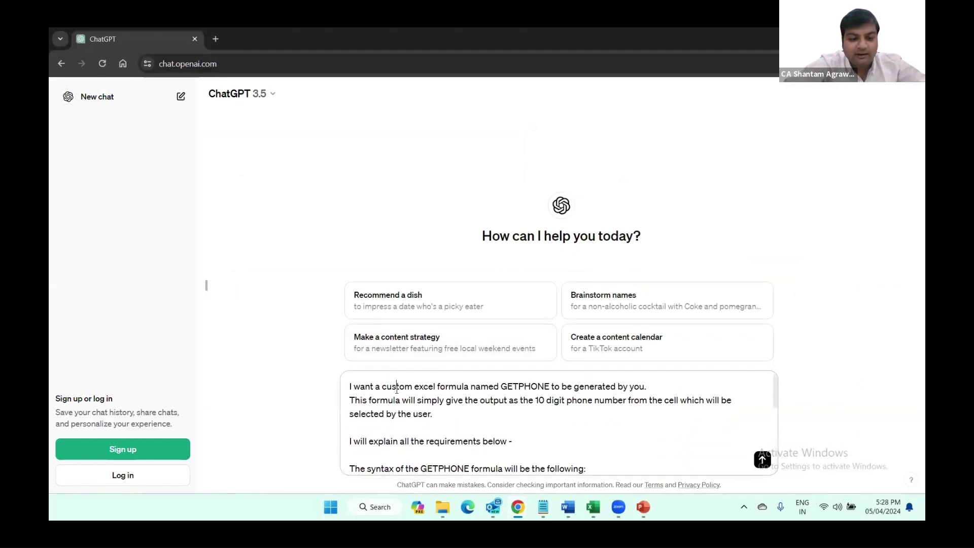
click(414, 399)
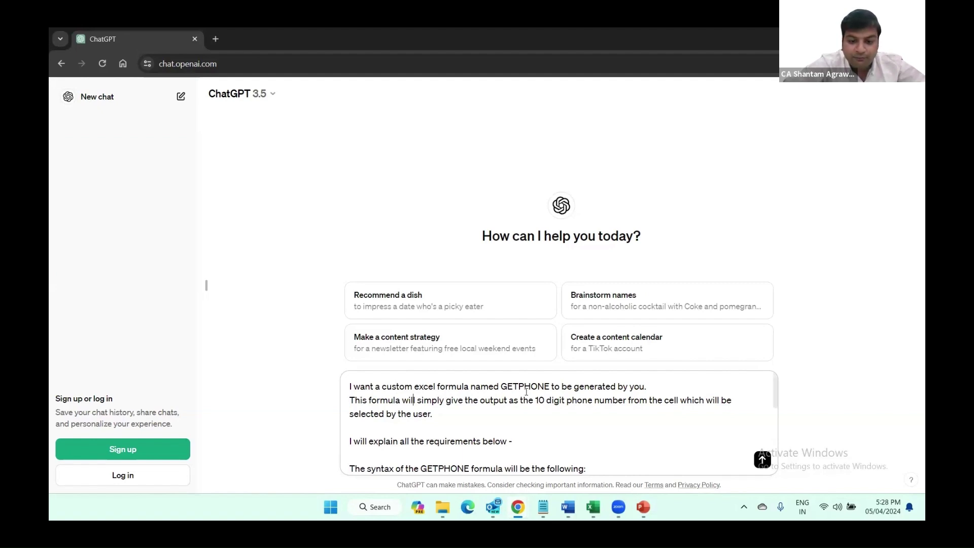
key(alt+Tab)
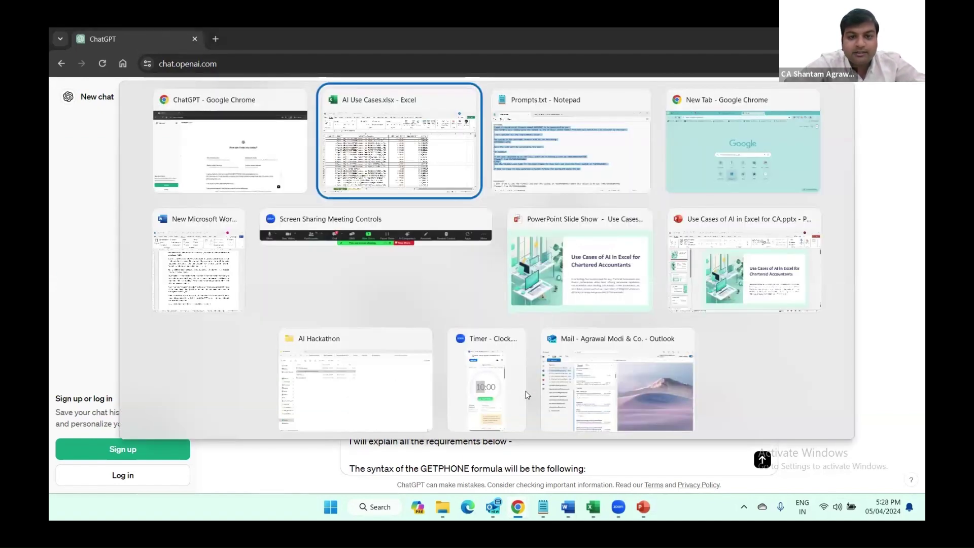
Step: Cancel the '+get' entry in F2, which finds no GETPHONE function, and return to ChatGPT
text(+get)
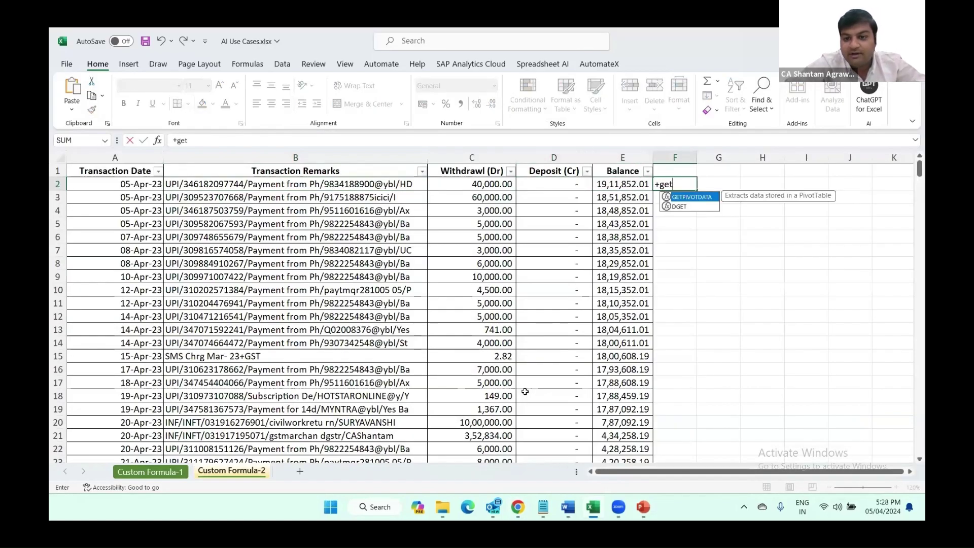
key(Escape)
key(Escape)
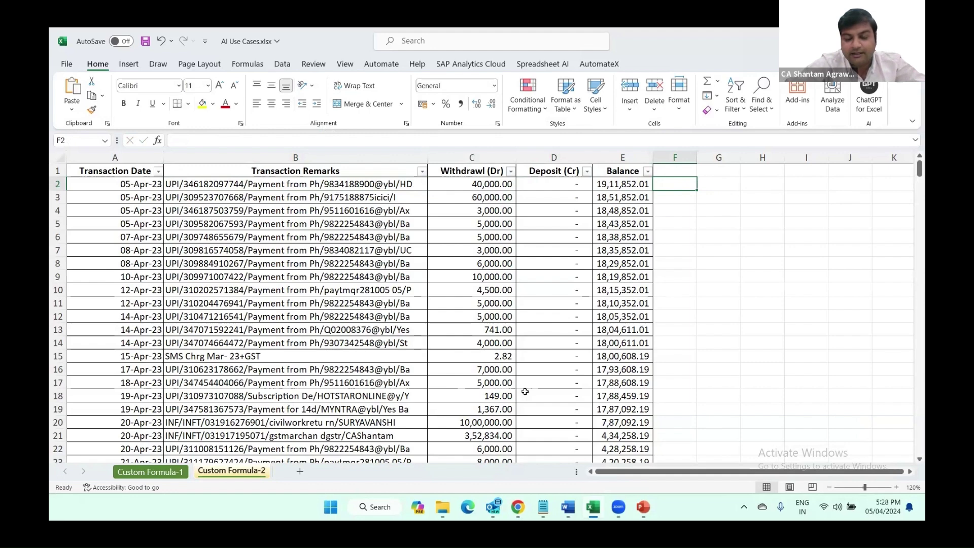
key(alt+Tab)
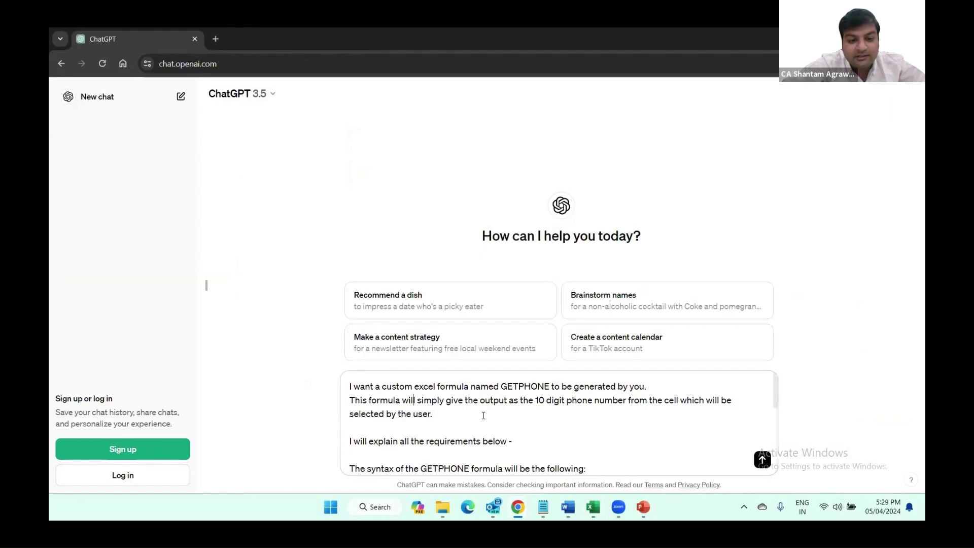
scroll(483, 416, down, 1)
scroll(484, 416, down, 3)
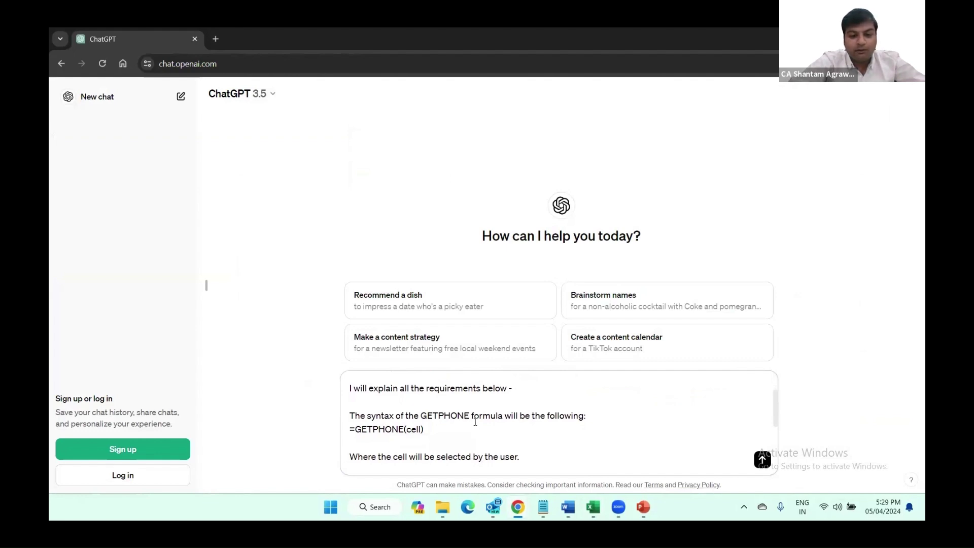
scroll(386, 406, down, 2)
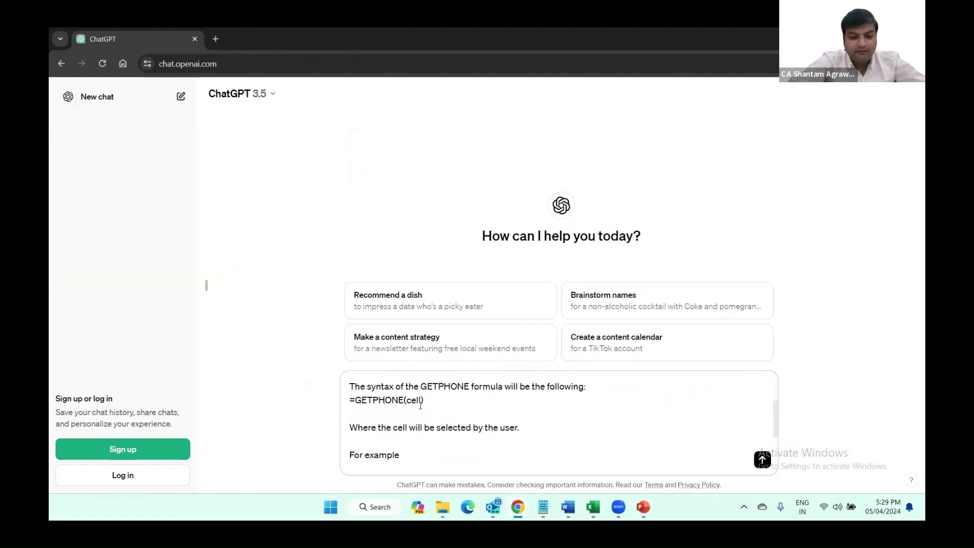
scroll(421, 406, down, 2)
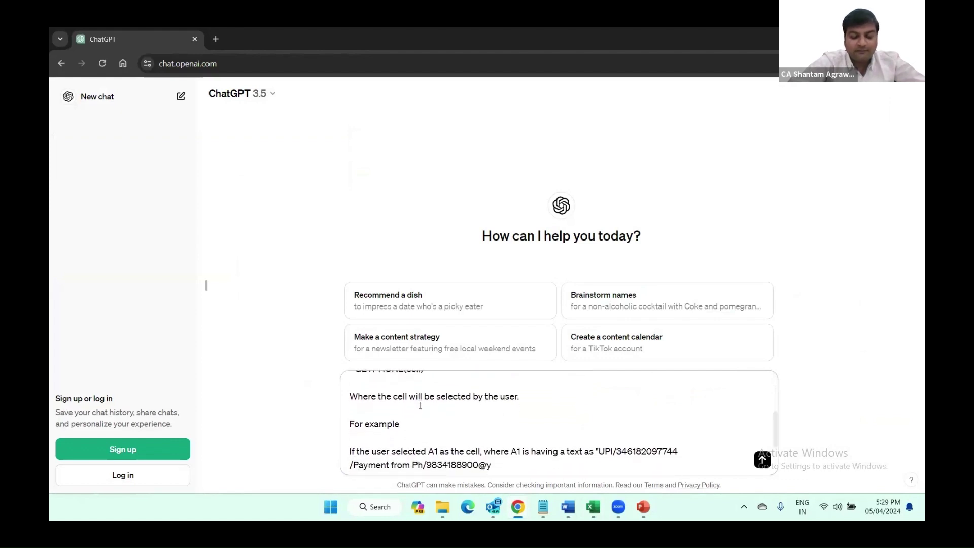
scroll(421, 406, down, 2)
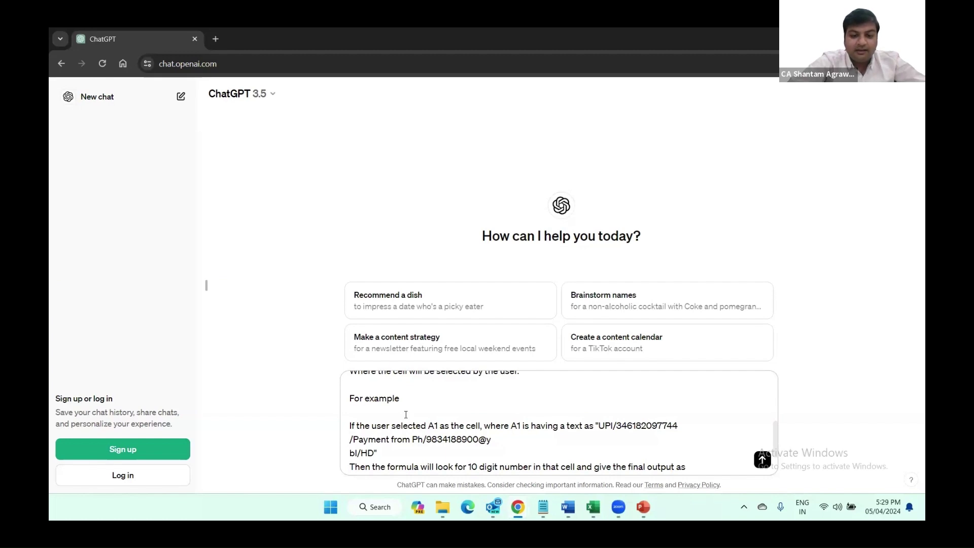
scroll(542, 437, down, 1)
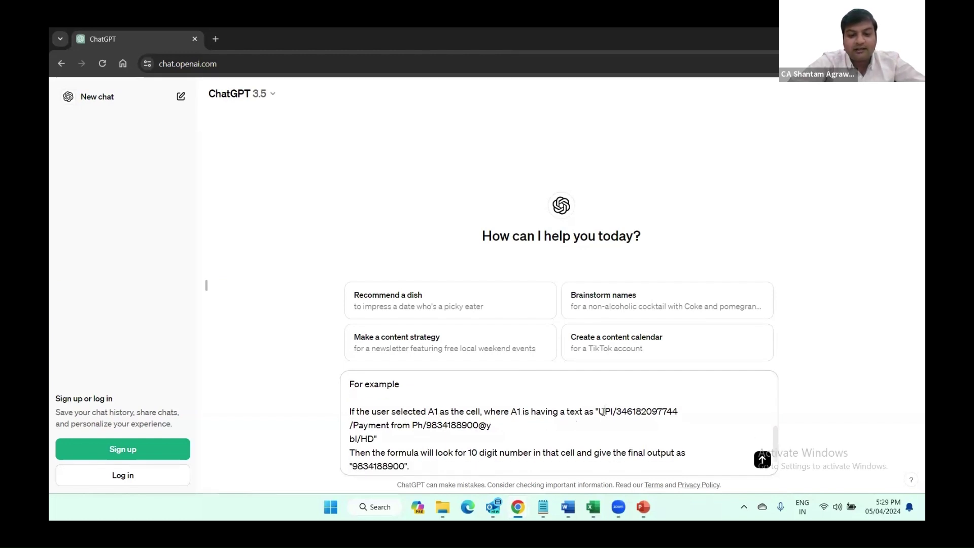
drag(604, 411, 549, 438)
click(485, 439)
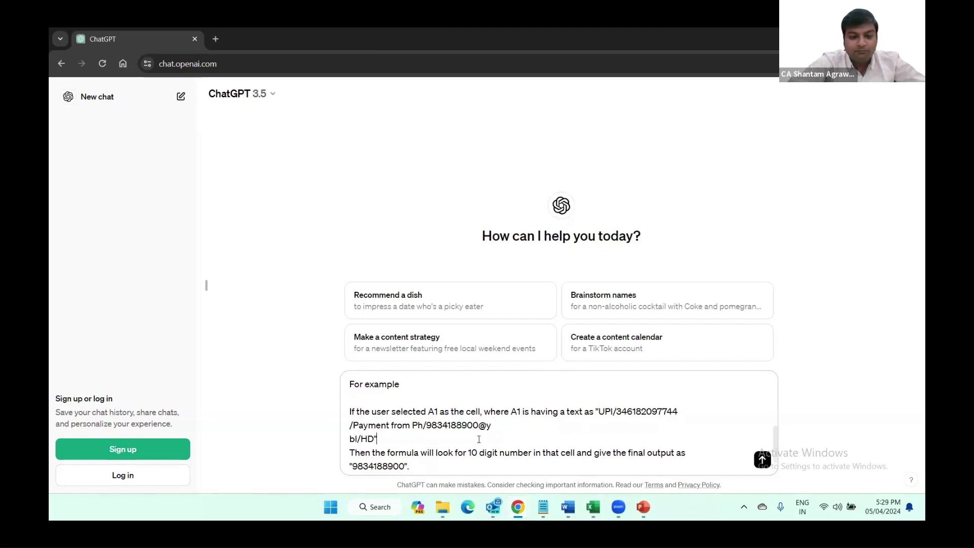
scroll(472, 437, down, 2)
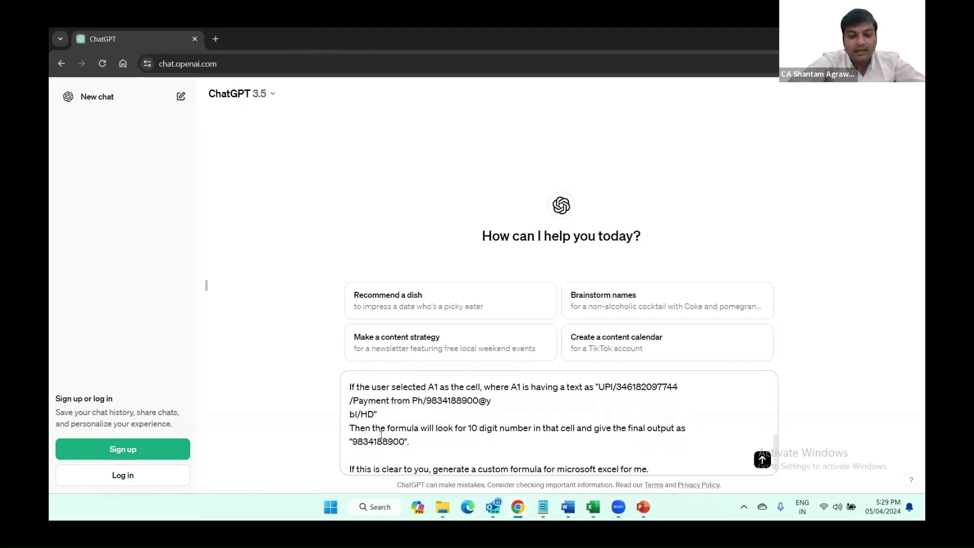
drag(404, 442, 363, 444)
click(451, 434)
scroll(451, 432, down, 1)
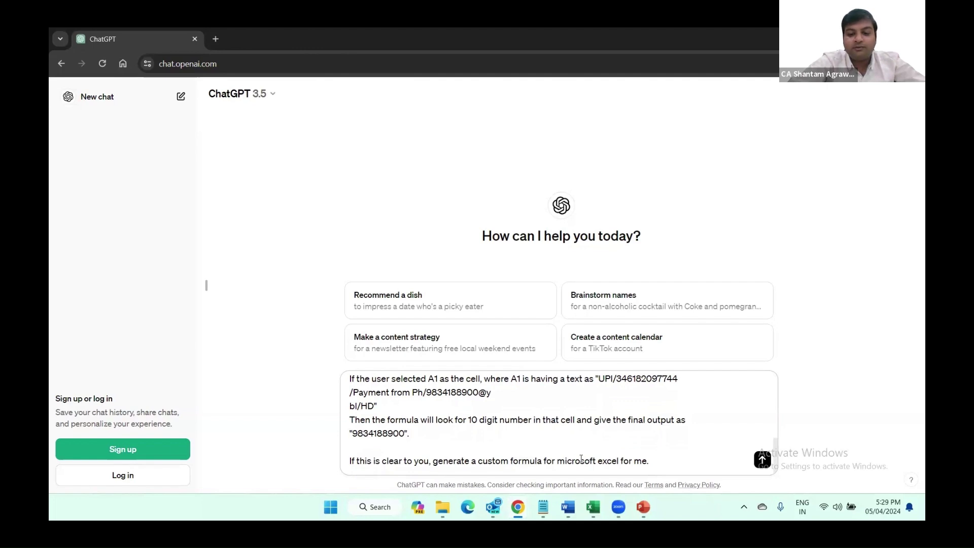
Step: Send the GETPHONE prompt and review ChatGPT's generated VBA function
click(762, 459)
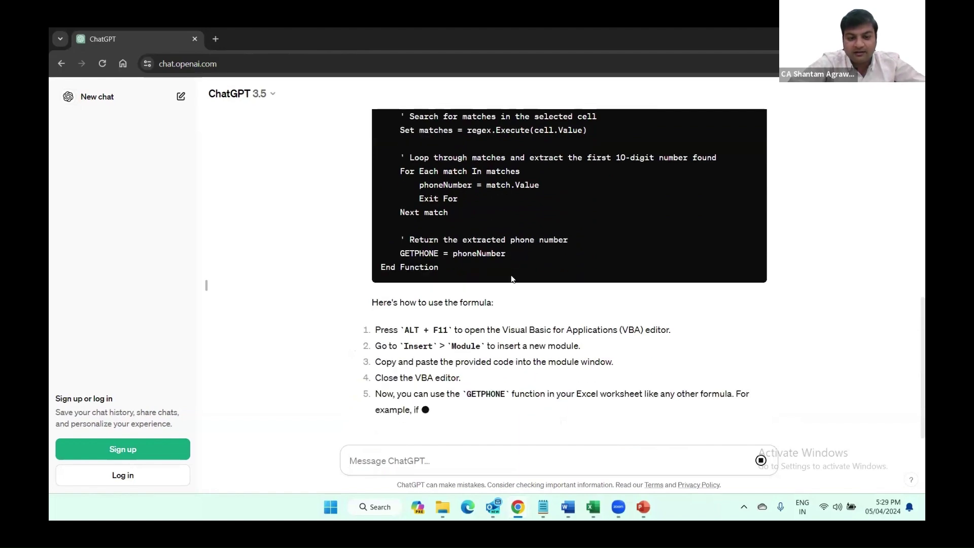
scroll(511, 279, down, 4)
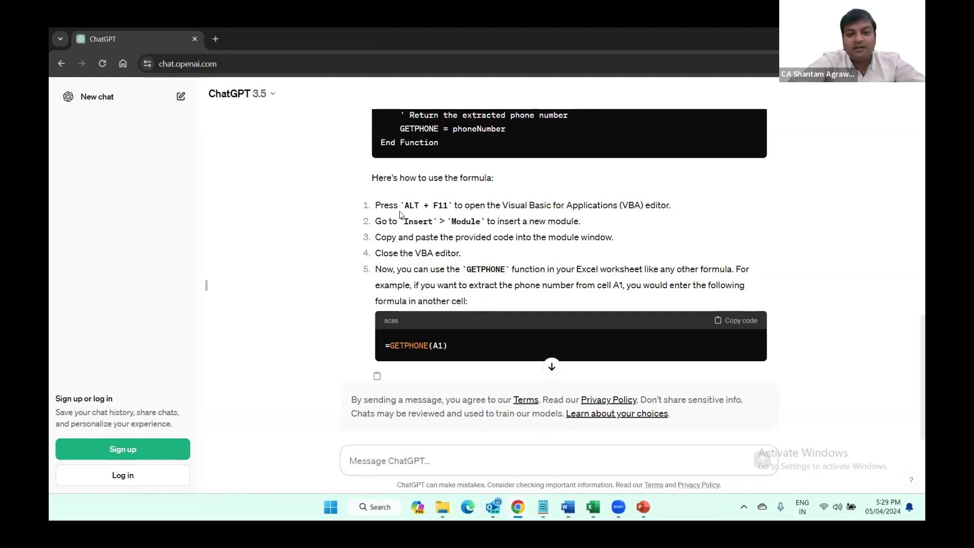
drag(502, 205, 604, 208)
scroll(541, 203, up, 8)
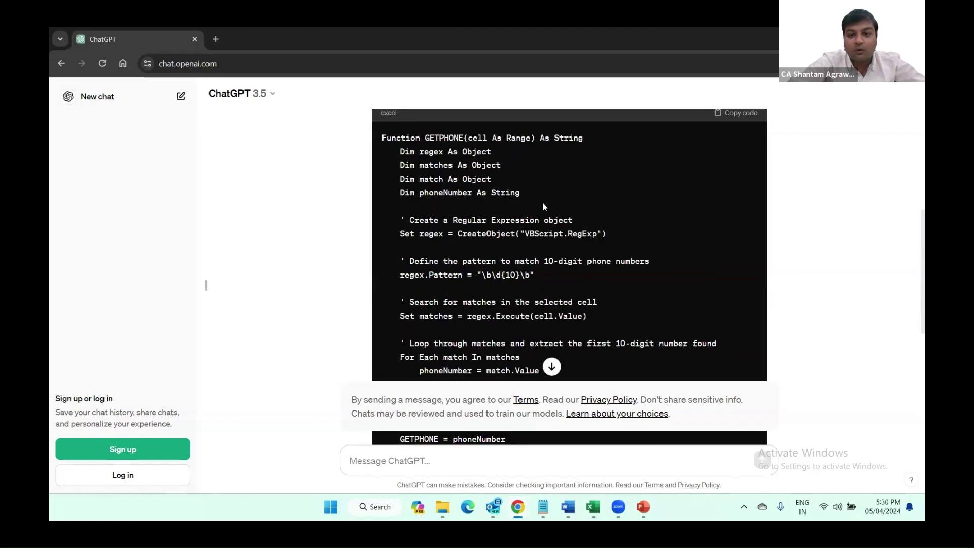
scroll(610, 243, down, 8)
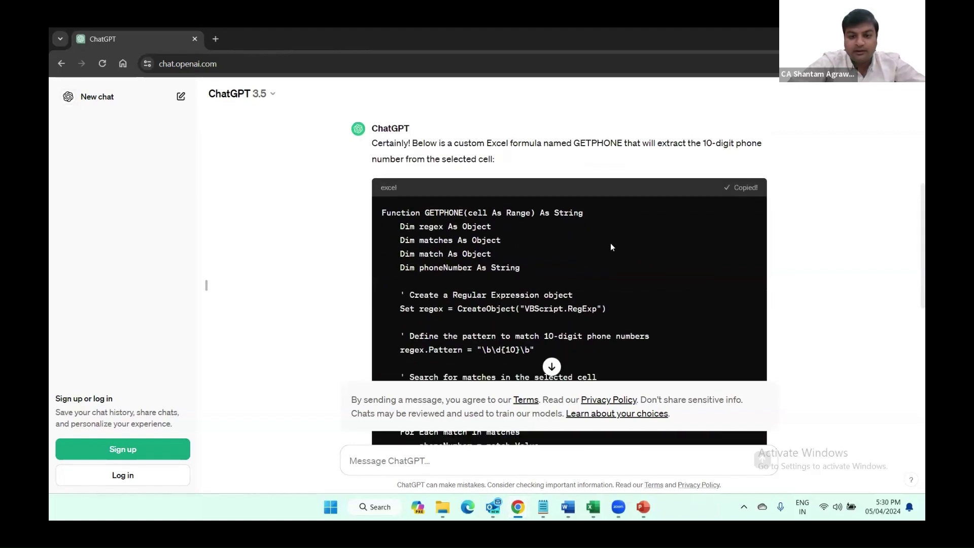
scroll(484, 245, down, 1)
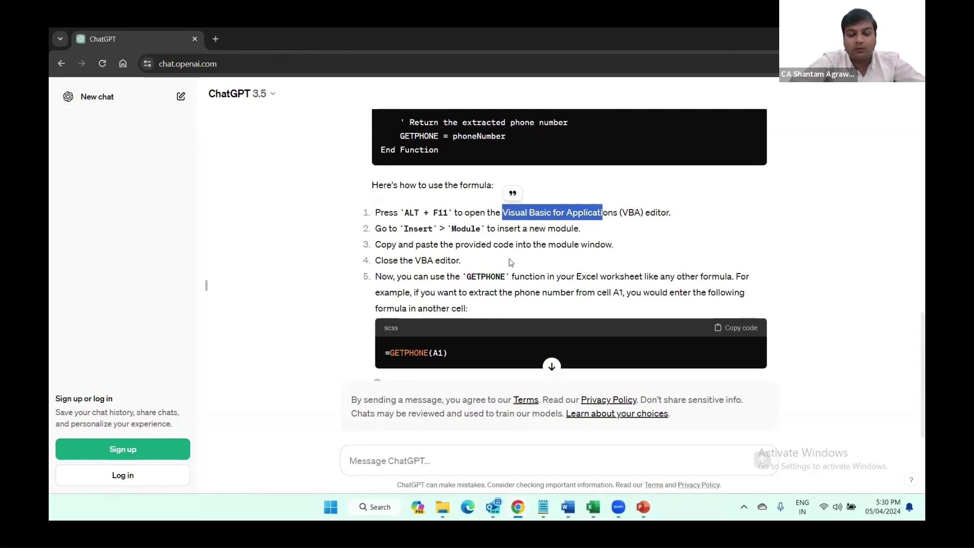
Step: Return to the AI Use Cases workbook and open its VBA editor with Alt+F11
key(alt+Tab)
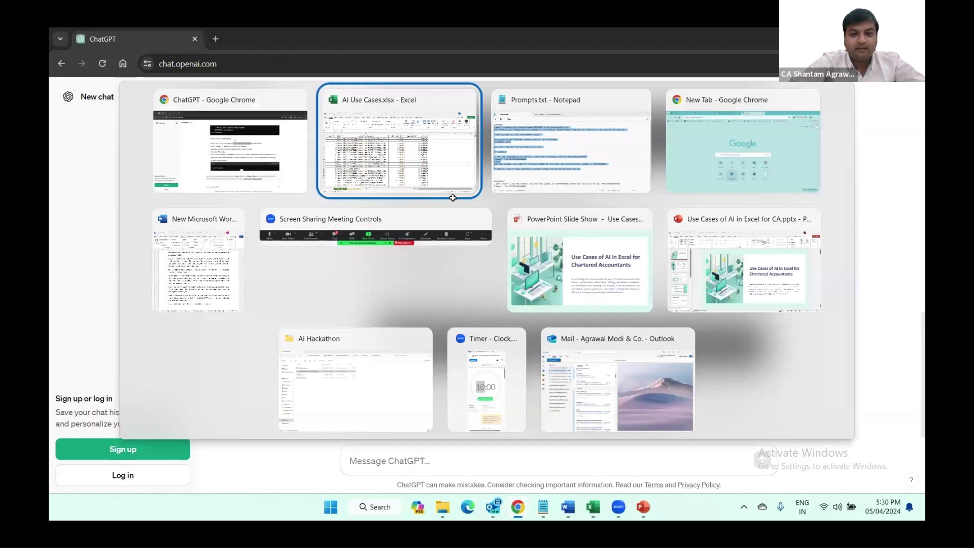
click(418, 197)
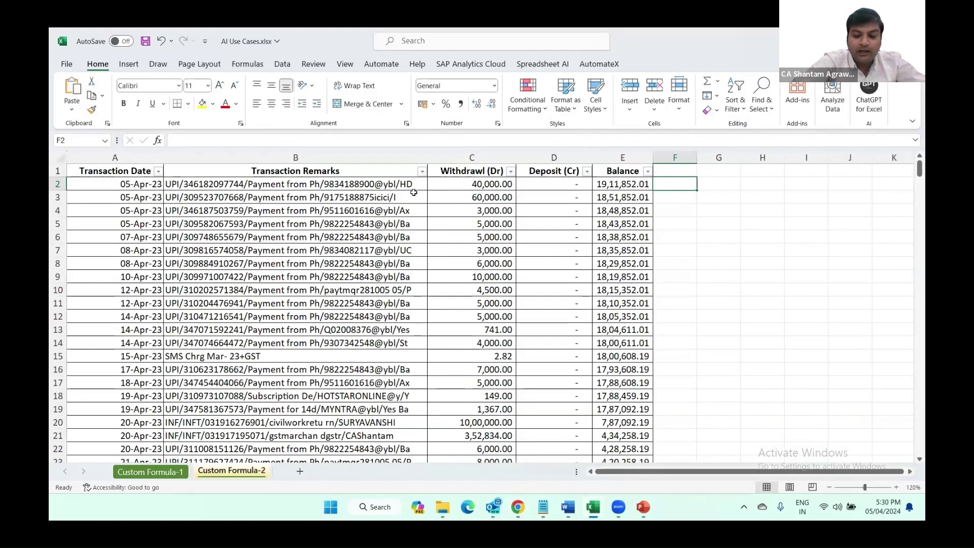
key(alt+F11)
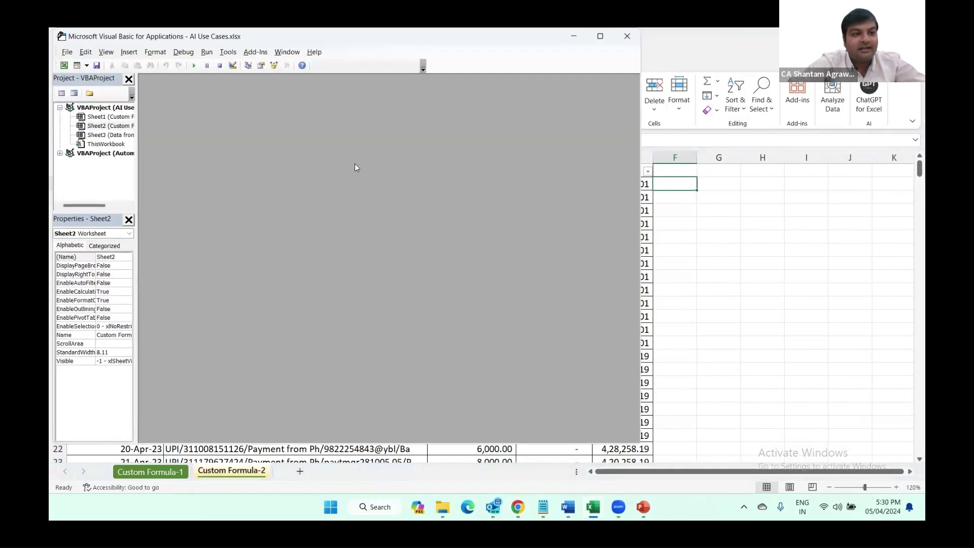
Step: Insert a new module, paste the GETPHONE function into it, and close the Module1 window
click(126, 52)
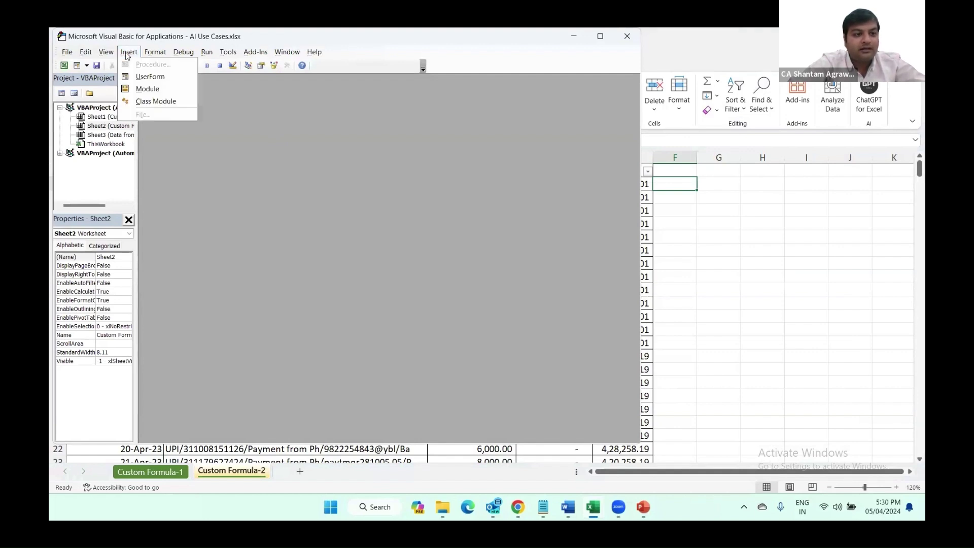
click(138, 90)
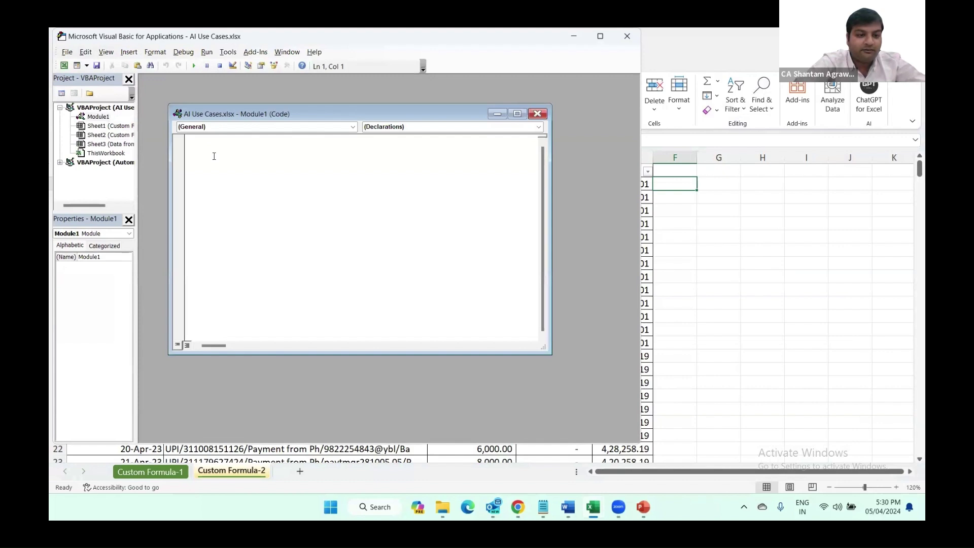
key(ctrl+v)
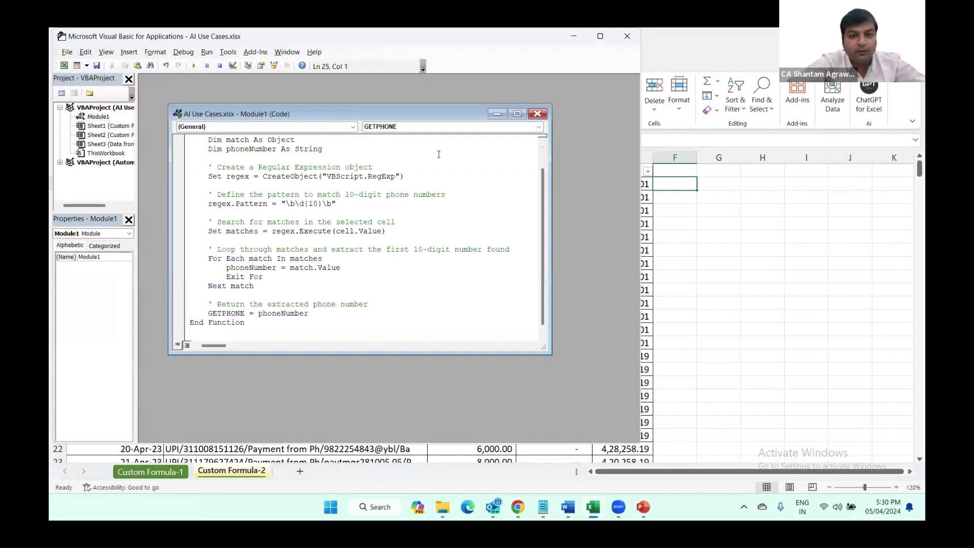
click(538, 113)
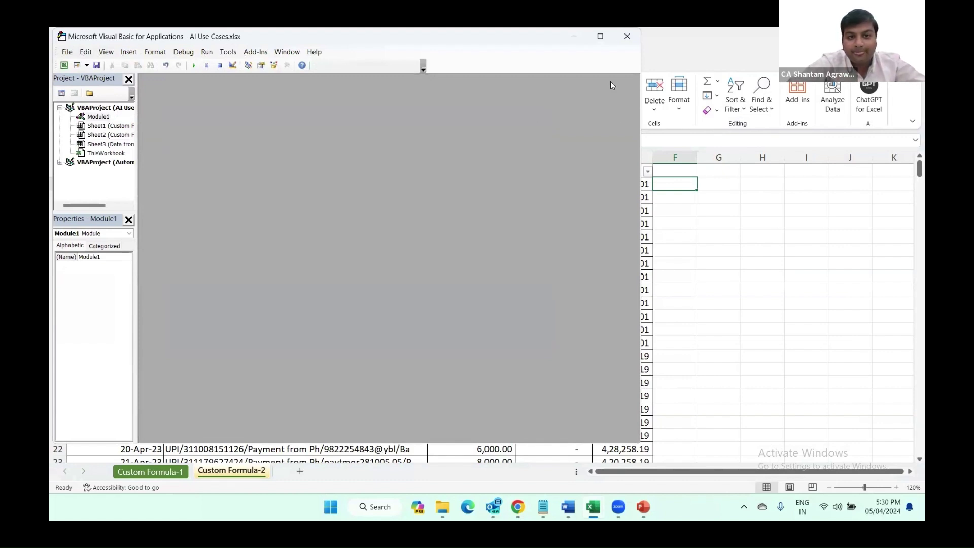
Step: Enter the GETPHONE formula in F2, pointing it at the remark in B2
click(683, 190)
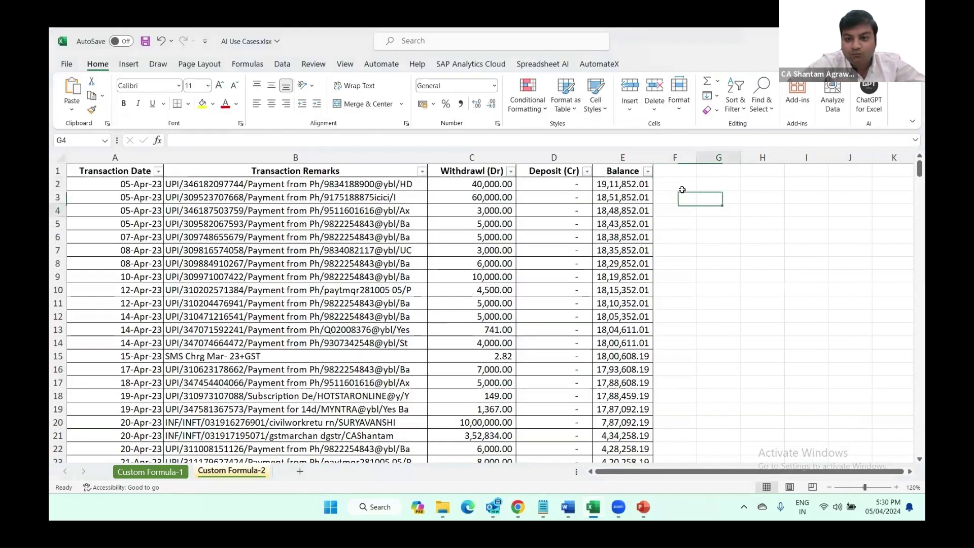
text(+get)
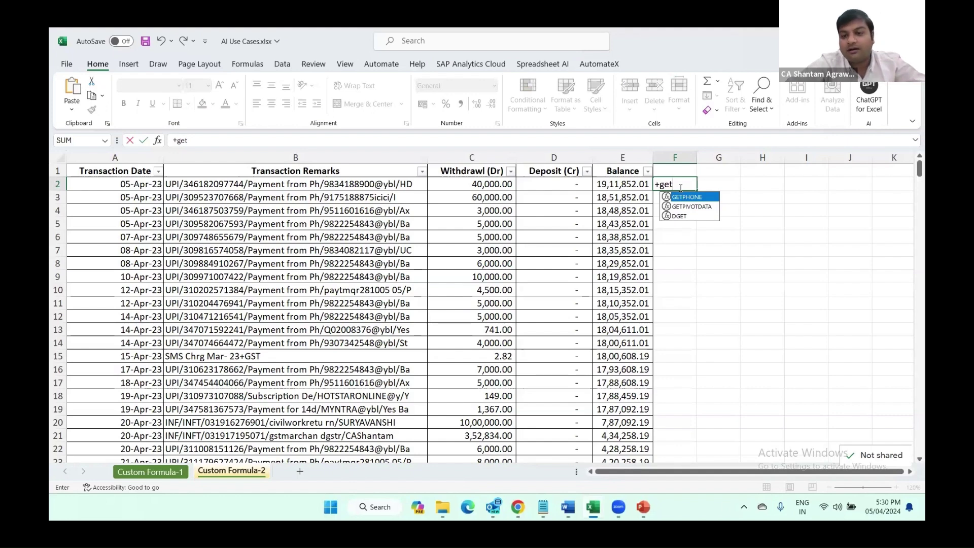
key(Tab)
key(Left)
key(Left)
key(Left)
key(Left)
key(Return)
Step: Copy the GETPHONE formula down column F to the last transaction row
click(680, 187)
key(ctrl+c)
key(Left)
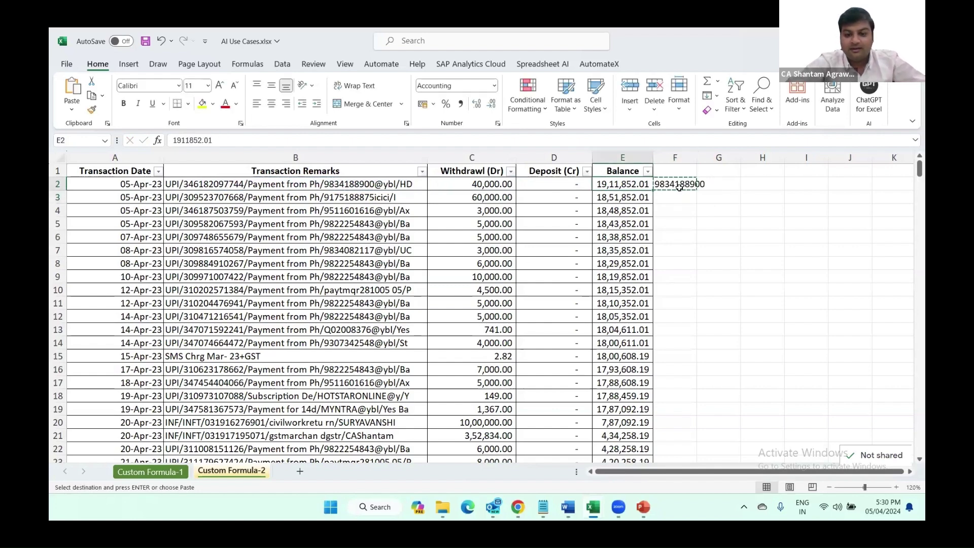
key(ctrl+Down)
key(Right)
key(ctrl+shift+Up)
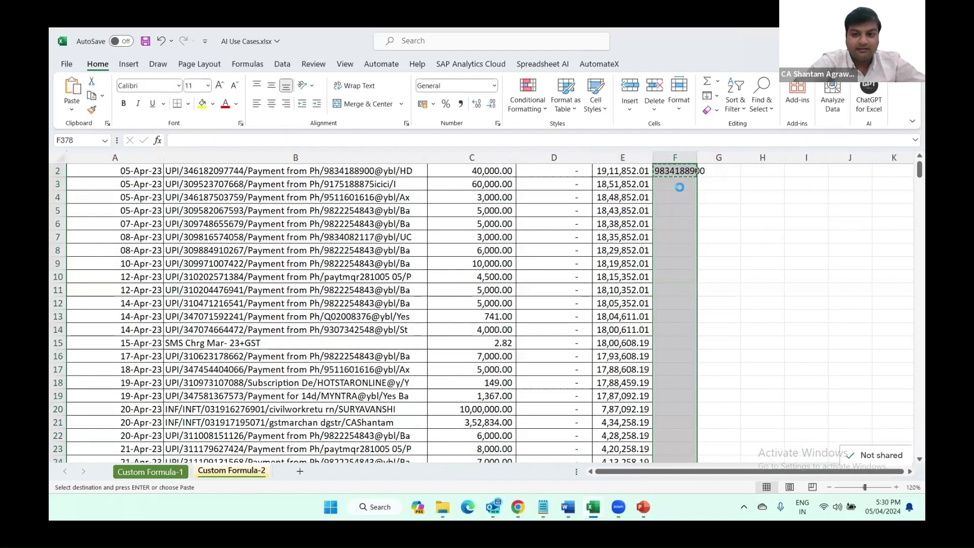
key(Return)
key(ctrl+Up)
key(ctrl+Up)
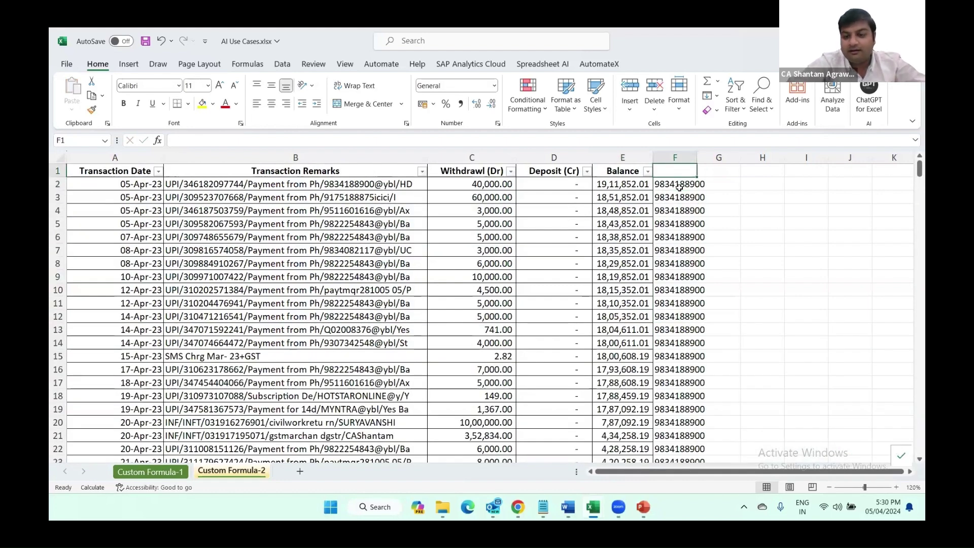
key(Down)
key(Left)
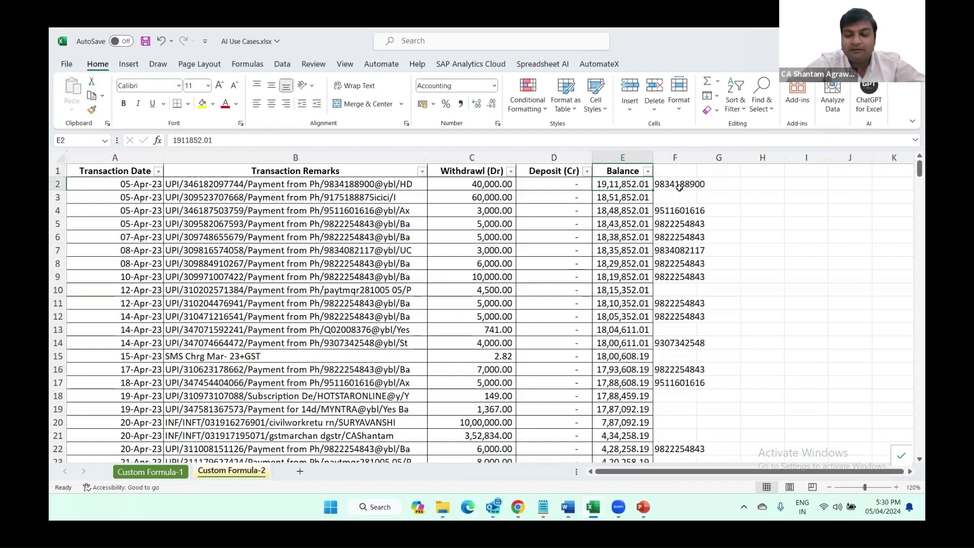
Step: Autofit column F to the phone numbers and settle on cell H2
double_click(697, 158)
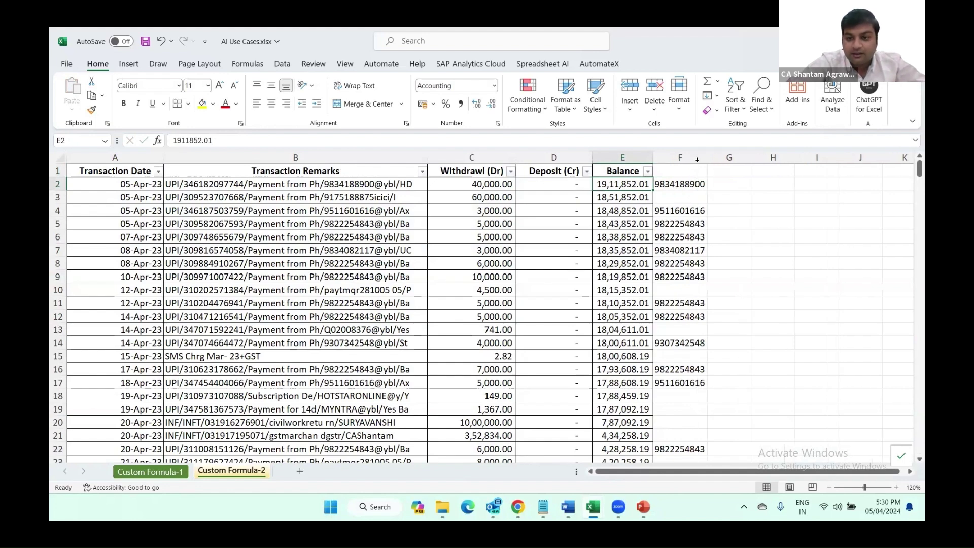
click(722, 186)
key(Right)
key(Right)
key(Right)
key(Right)
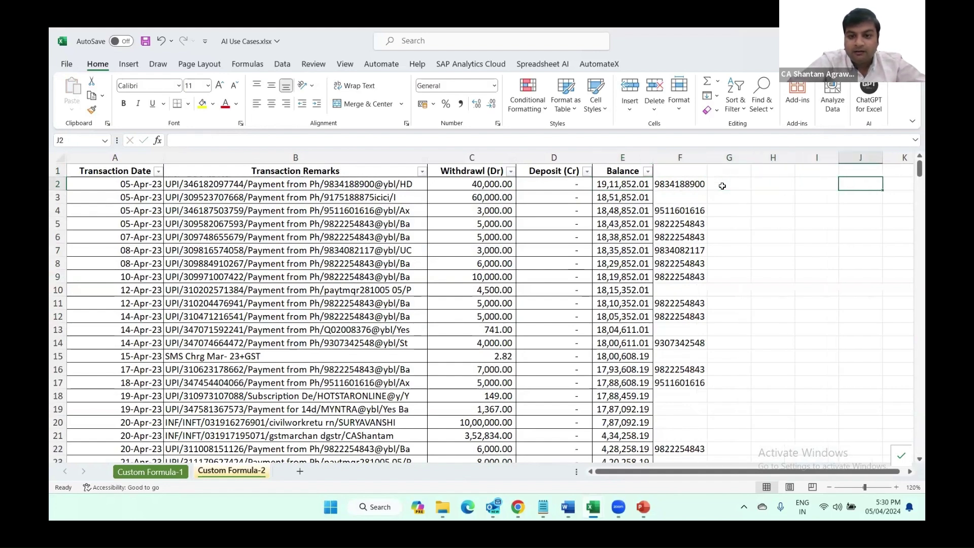
key(Right)
key(Right)
key(Left)
key(Left)
key(Left)
key(Left)
key(Left)
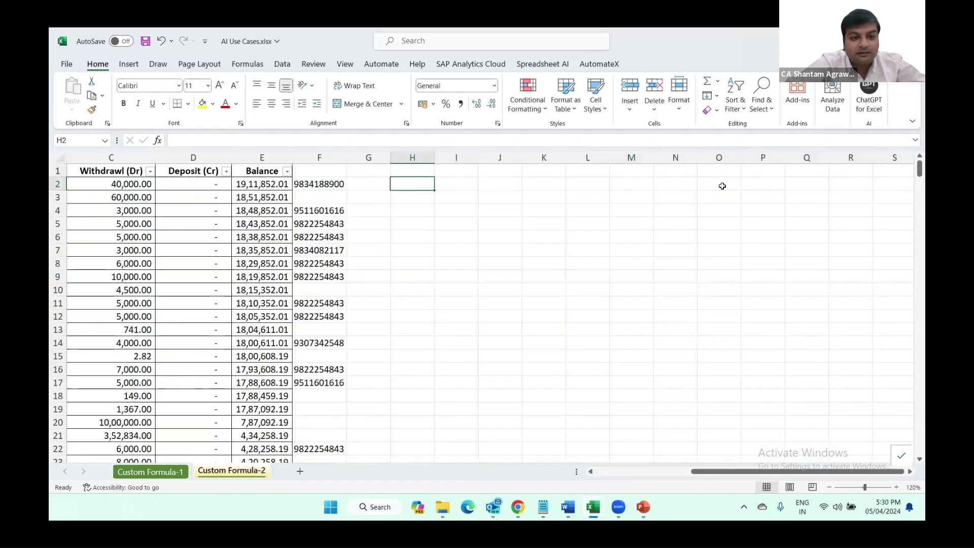
key(Left)
key(Left)
key(Left)
key(Left)
key(Left)
key(Left)
key(Down)
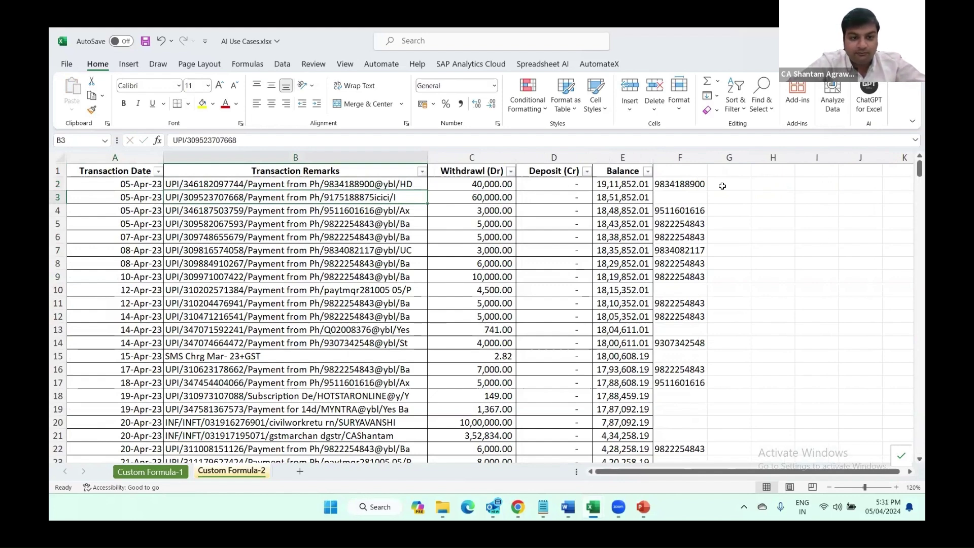
key(Right)
key(Up)
key(Right)
key(Right)
key(Right)
key(Right)
key(Right)
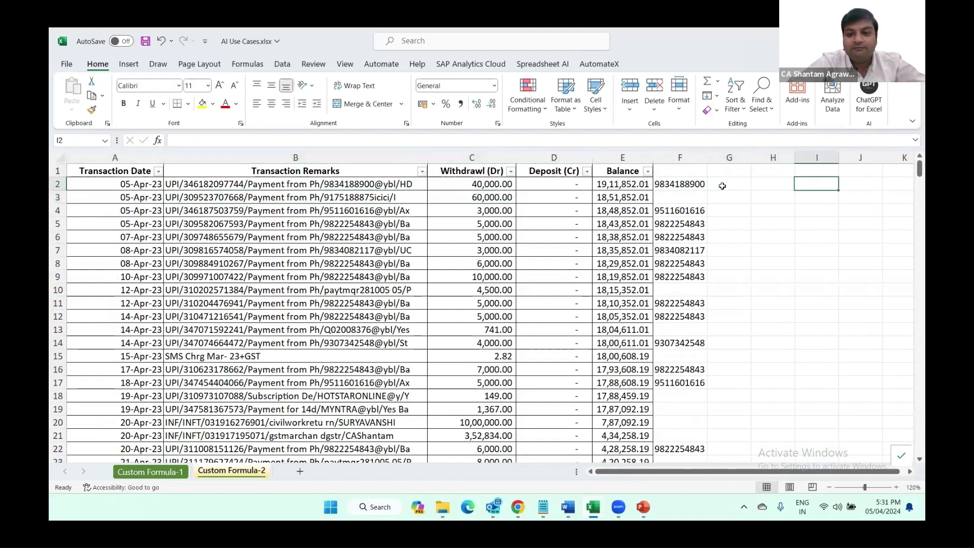
key(Right)
key(Right)
key(Right)
key(Left)
key(Left)
key(Left)
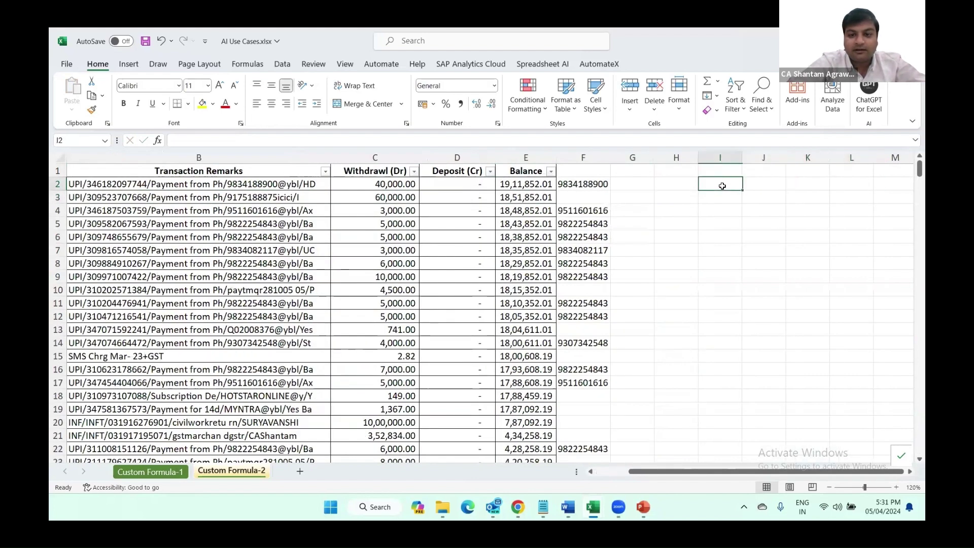
Step: Enter =UNIQUE(F2:F378) in H2 to spill the distinct phone numbers
text(+)
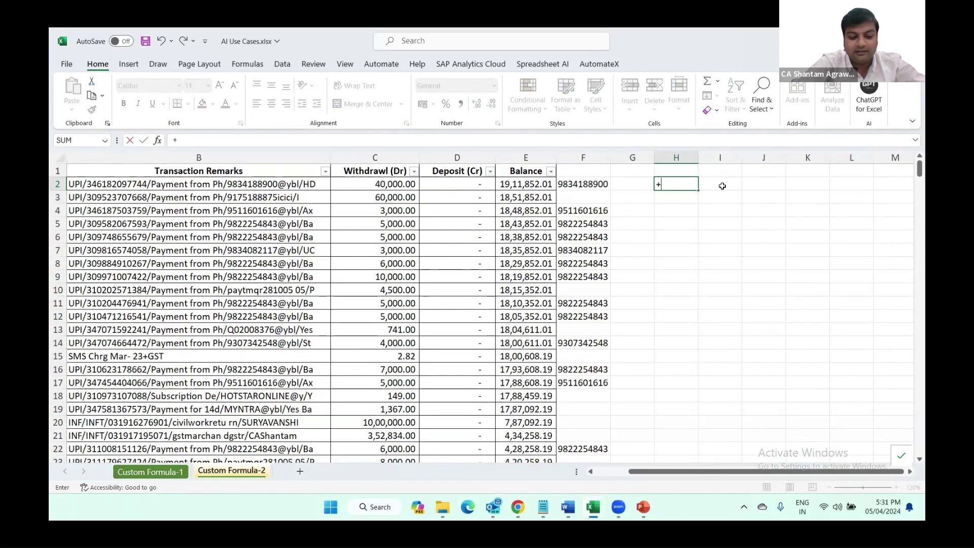
text(uni)
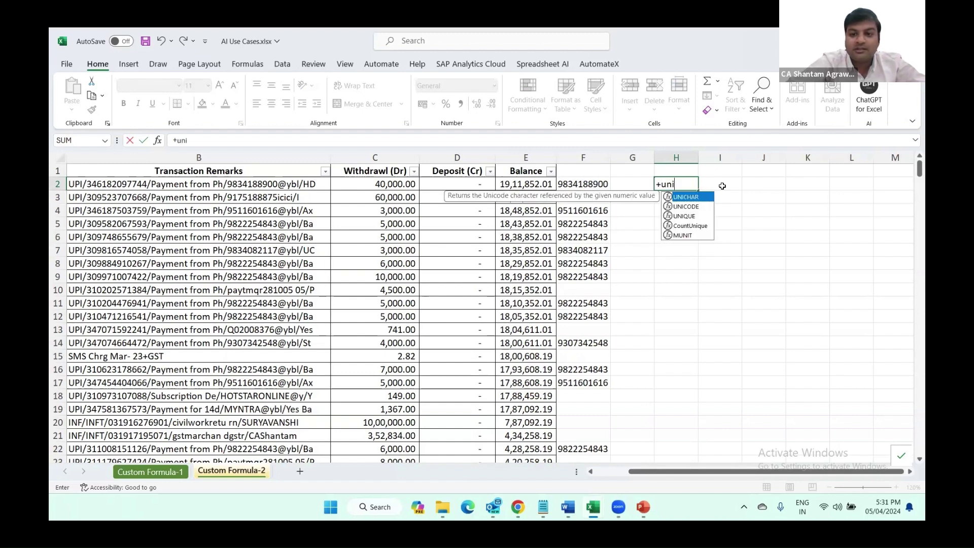
key(Tab)
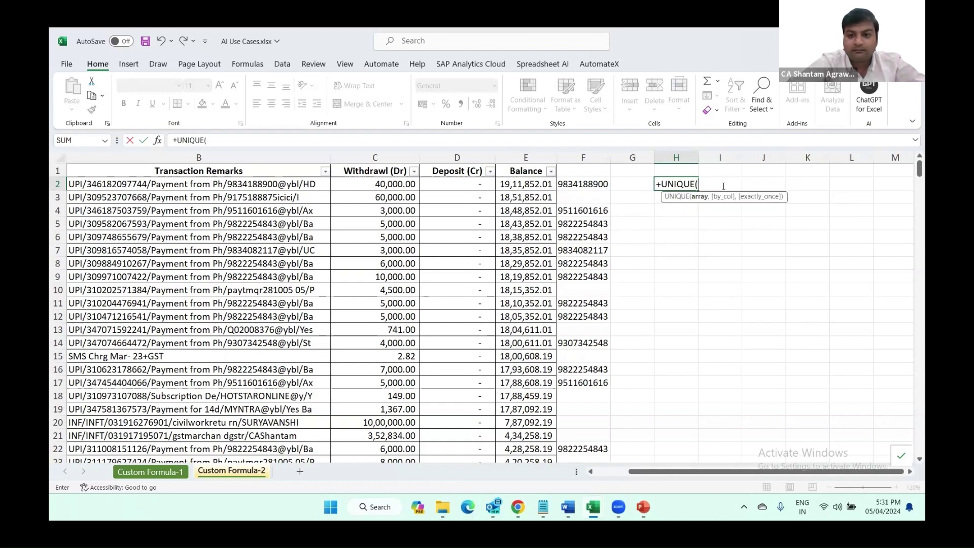
key(Left)
key(Left)
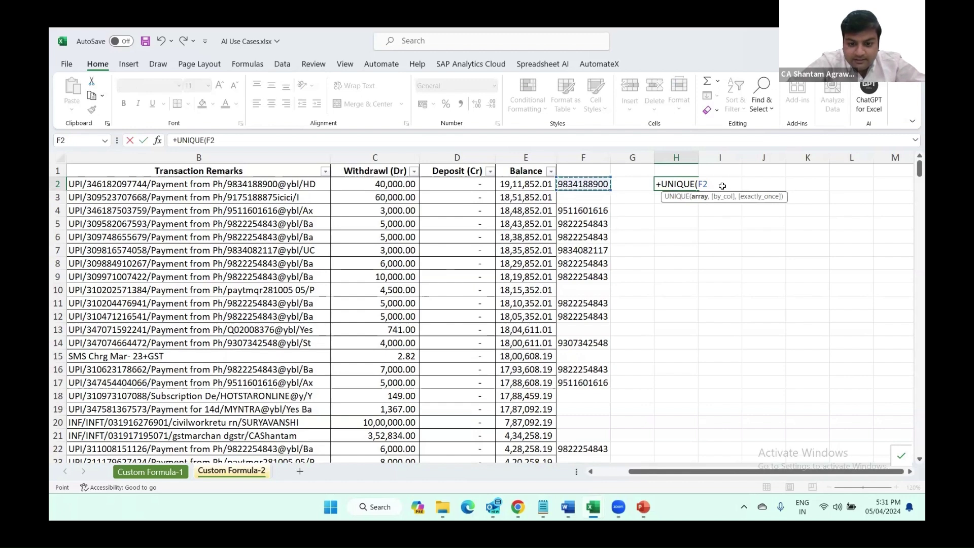
key(ctrl+shift+Down)
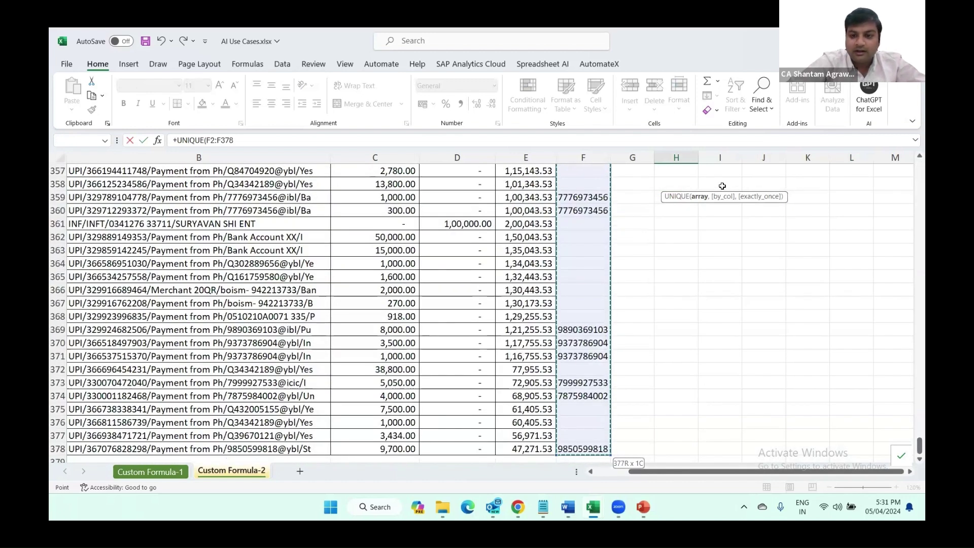
key(ctrl+Return)
key(Down)
key(Down)
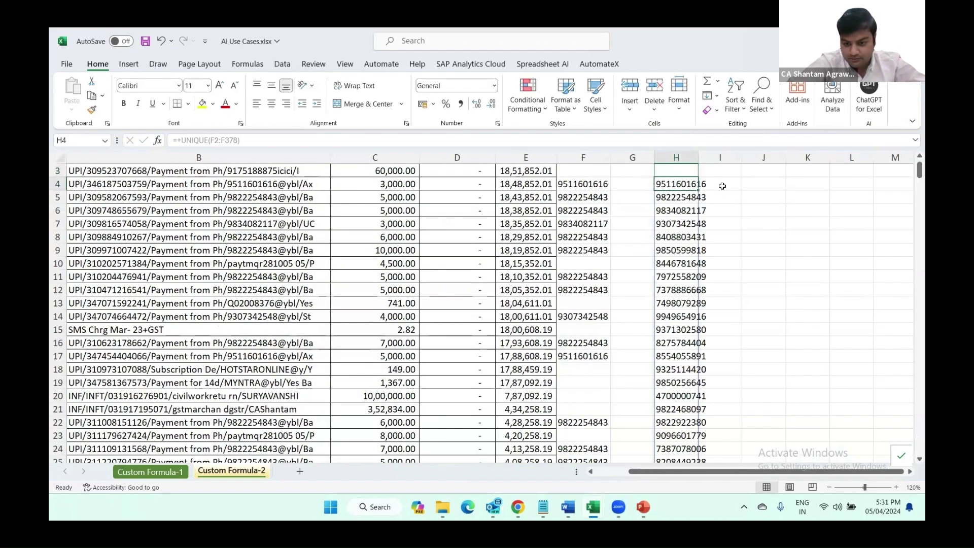
Step: Compare the unique list's size with the row count of the Balance column
key(ctrl+shift+Down)
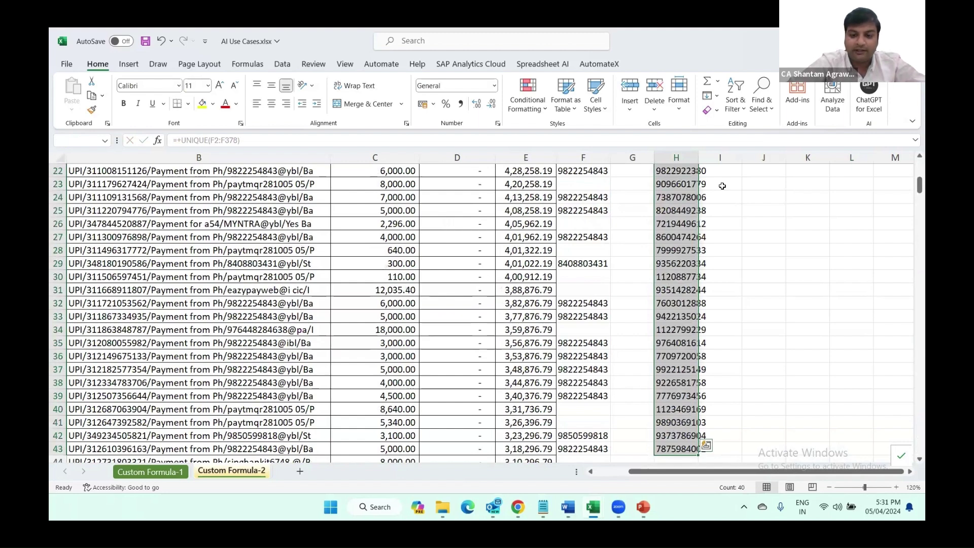
key(ctrl+Up)
key(Left)
key(Left)
key(Left)
key(Left)
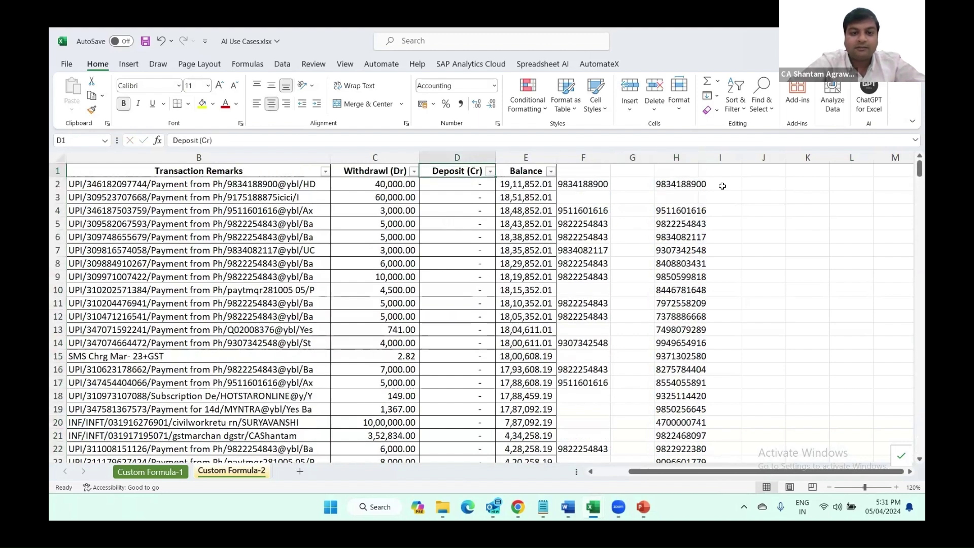
key(Right)
key(Down)
key(ctrl+shift+Down)
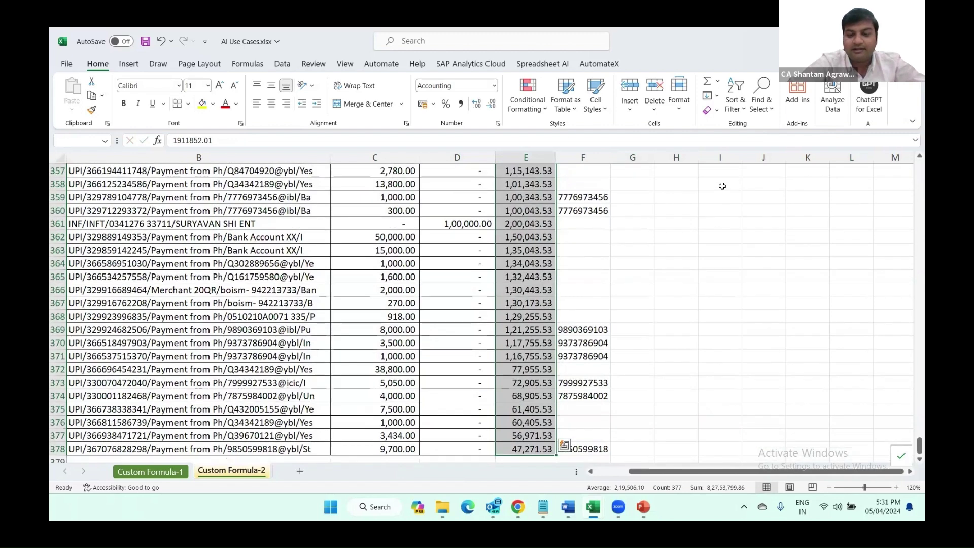
key(ctrl+Up)
key(Right)
key(Right)
key(Right)
key(Down)
key(ctrl+shift+Down)
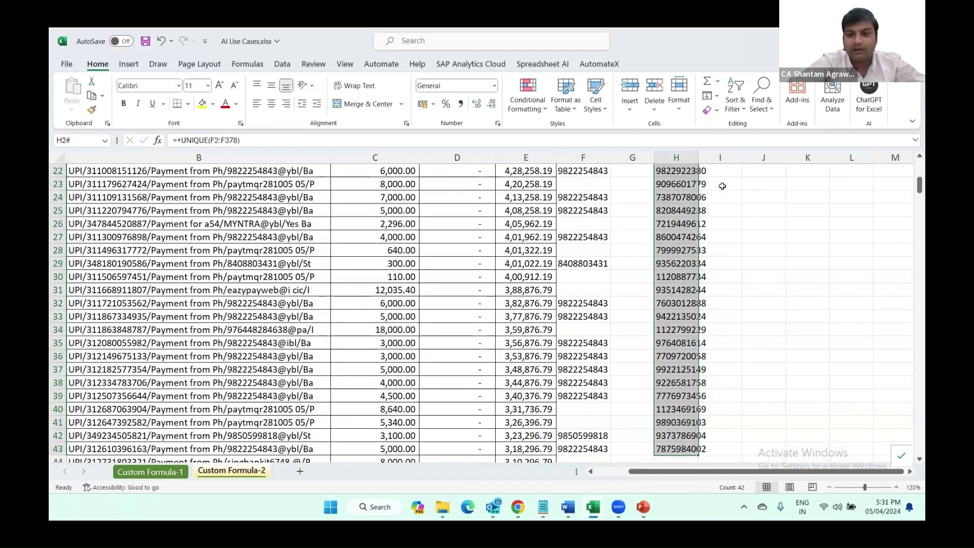
key(ctrl+Up)
key(Right)
key(Right)
Step: Autofit column H and enter =COUNTIF(F2:F378,H2) in I2
double_click(698, 153)
click(727, 180)
text(+coun)
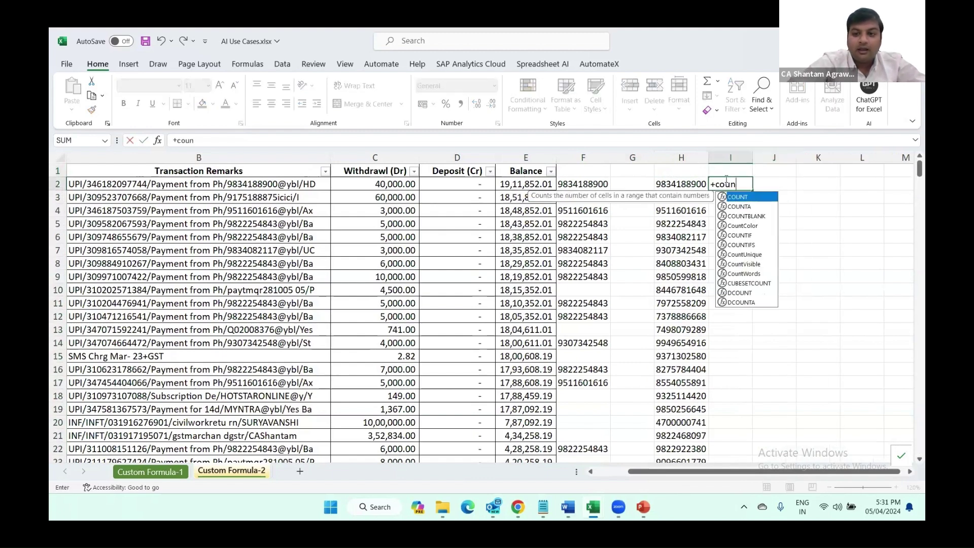
text(ti)
key(Tab)
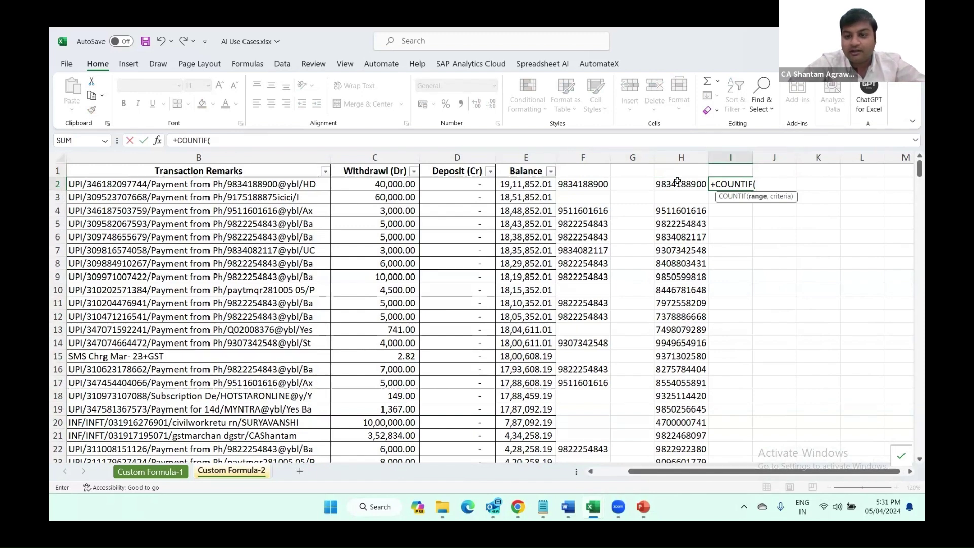
click(582, 185)
key(ctrl+shift+Down)
key(ctrl+shift+Up)
text(,)
key(Left)
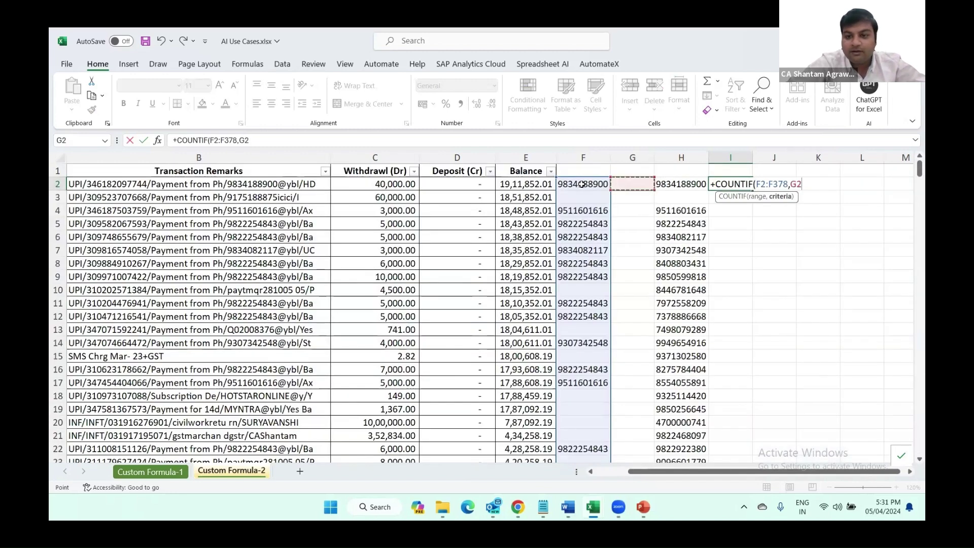
key(ctrl+Return)
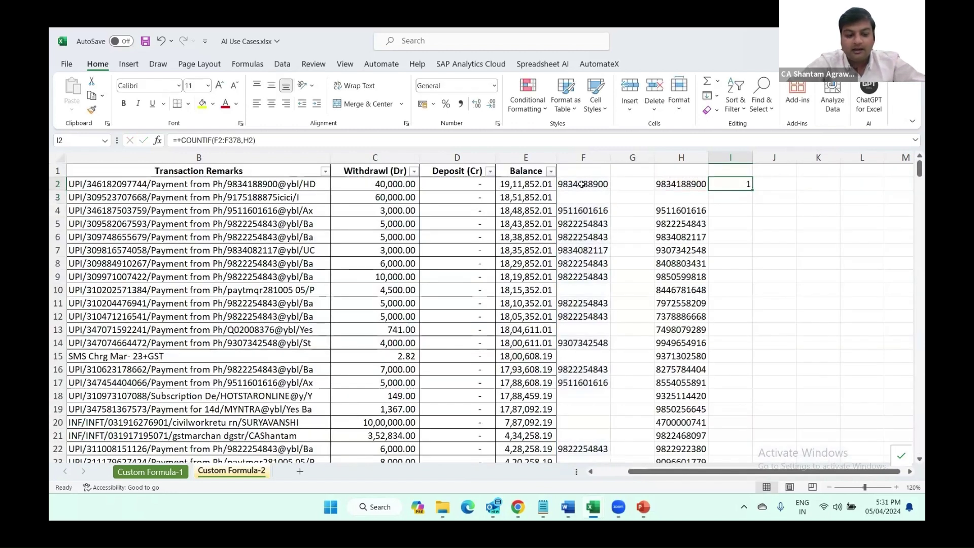
Step: Fill the COUNTIF formula down to I43 and move to cell K2
key(ctrl+c)
key(shift+Down)
key(shift+Down)
key(shift+Down)
key(shift+Down)
key(shift+Down)
key(shift+Down)
key(shift+Down)
key(shift+Down)
key(shift+Down)
key(shift+Down)
key(shift+Down)
key(shift+Down)
key(shift+Down)
key(shift+Down)
key(shift+Down)
key(shift+Down)
key(shift+Down)
key(shift+Down)
key(shift+Down)
key(shift+Down)
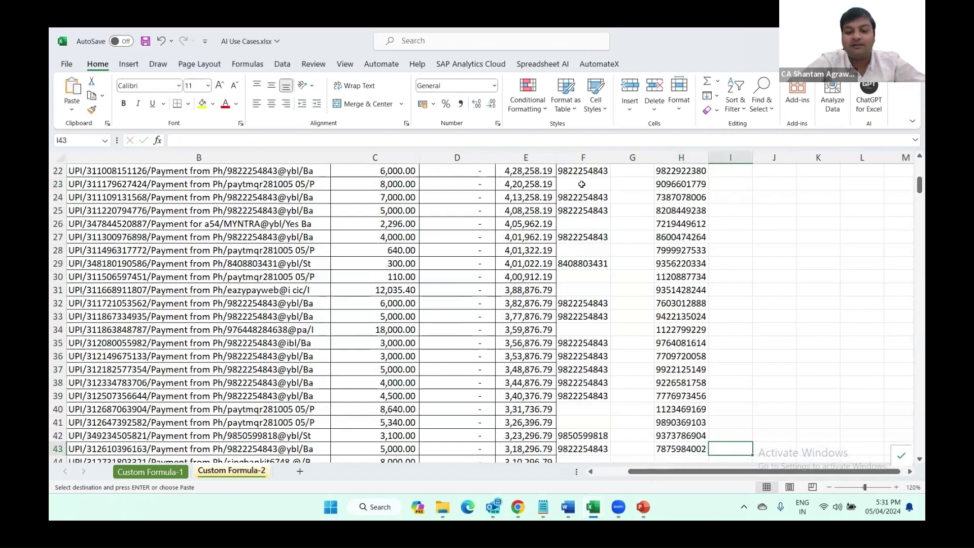
key(ctrl+v)
key(Escape)
key(ctrl+Up)
key(Right)
key(Right)
key(Right)
key(Right)
key(Right)
key(Right)
key(Left)
key(Left)
key(Left)
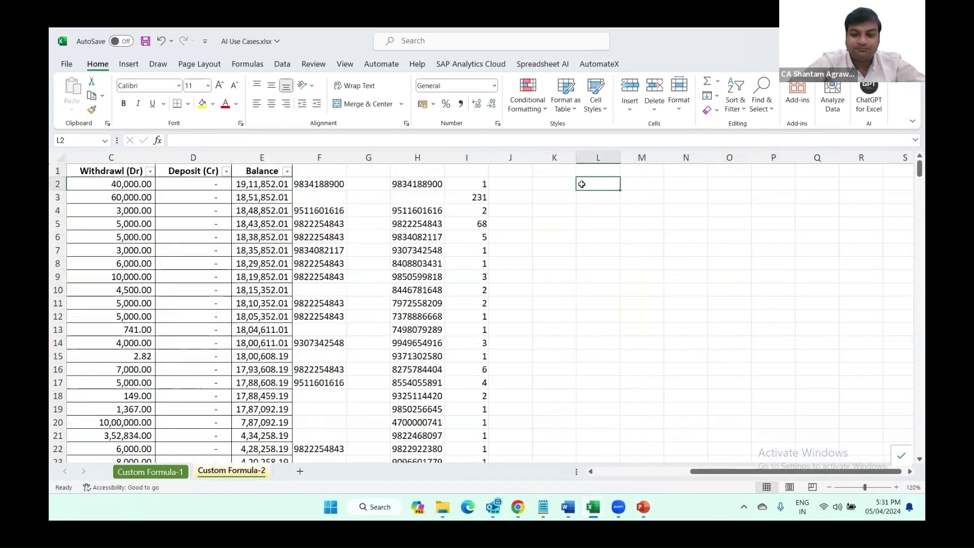
key(Left)
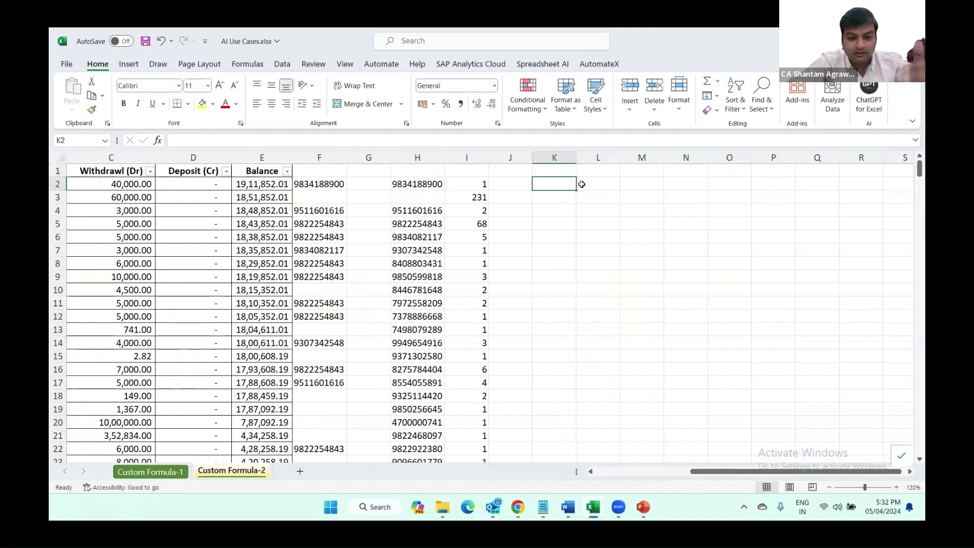
Step: Enter =SORT(H2:I43,2,-1) in K2 to rank phone numbers by count, highest first
text(+)
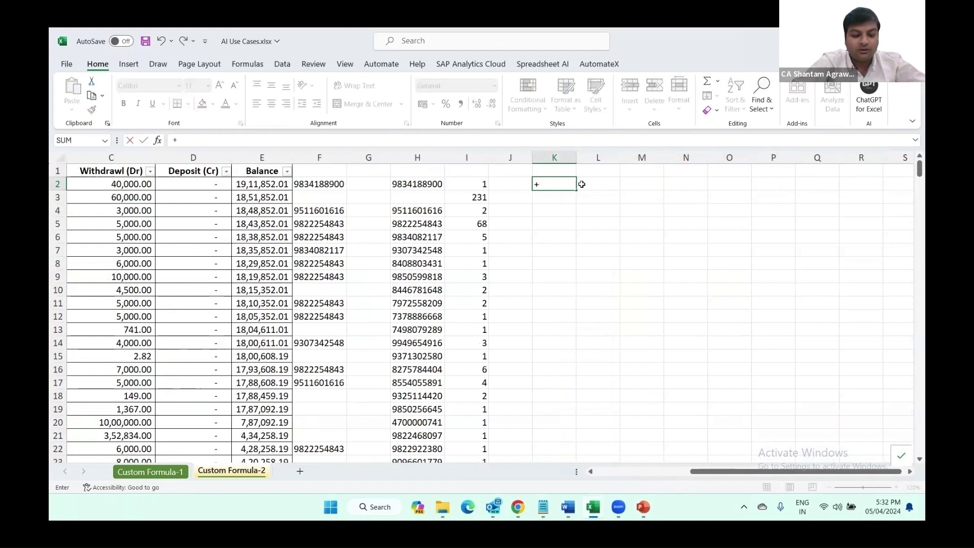
text(sort)
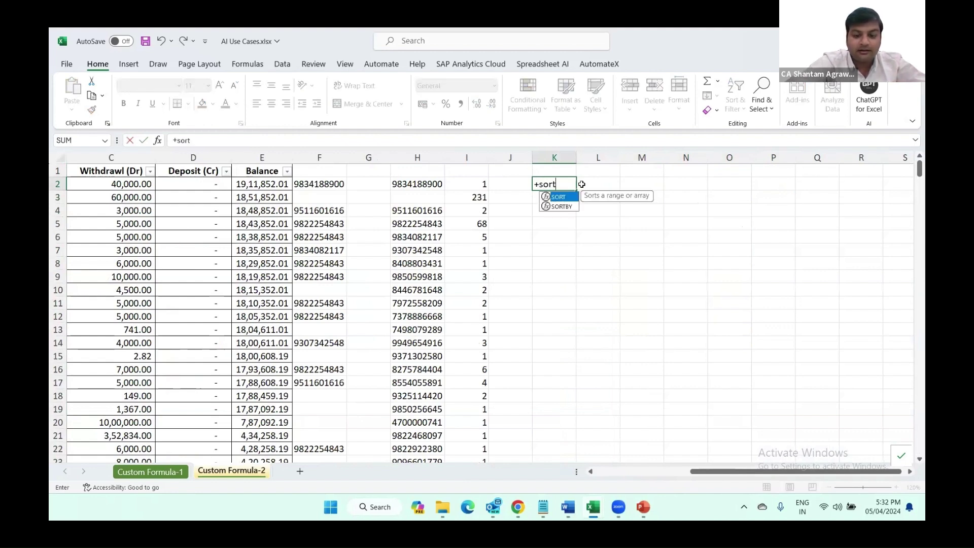
key(Tab)
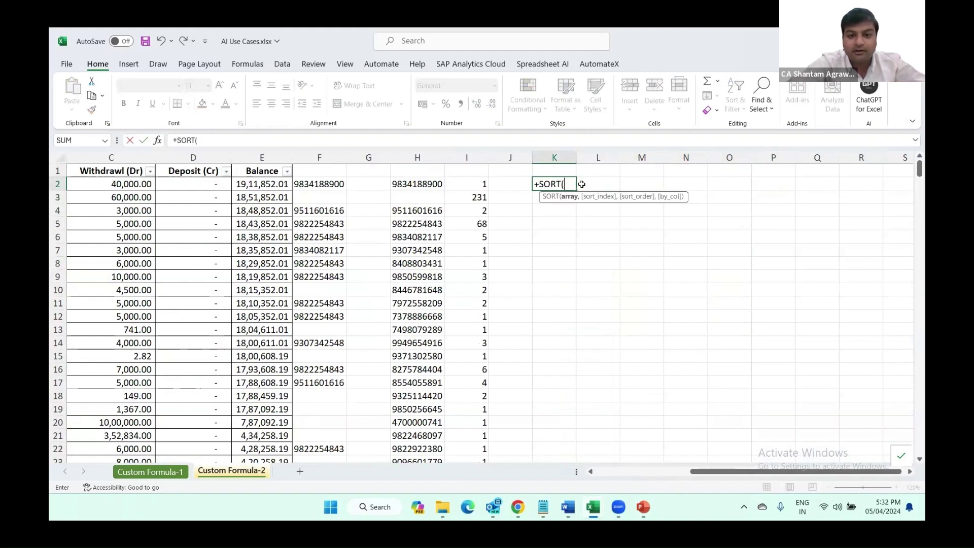
key(Left)
key(Left)
key(Left)
key(shift+Right)
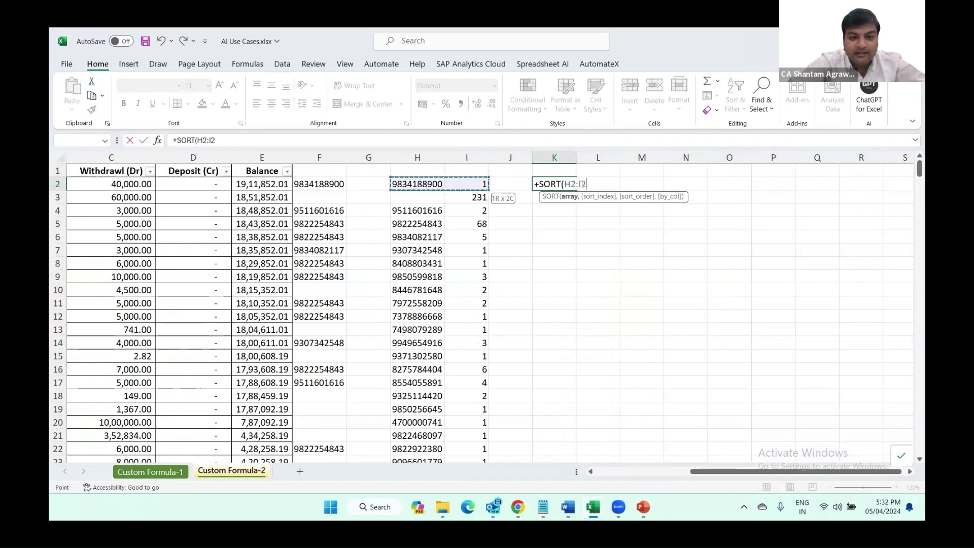
text(,)
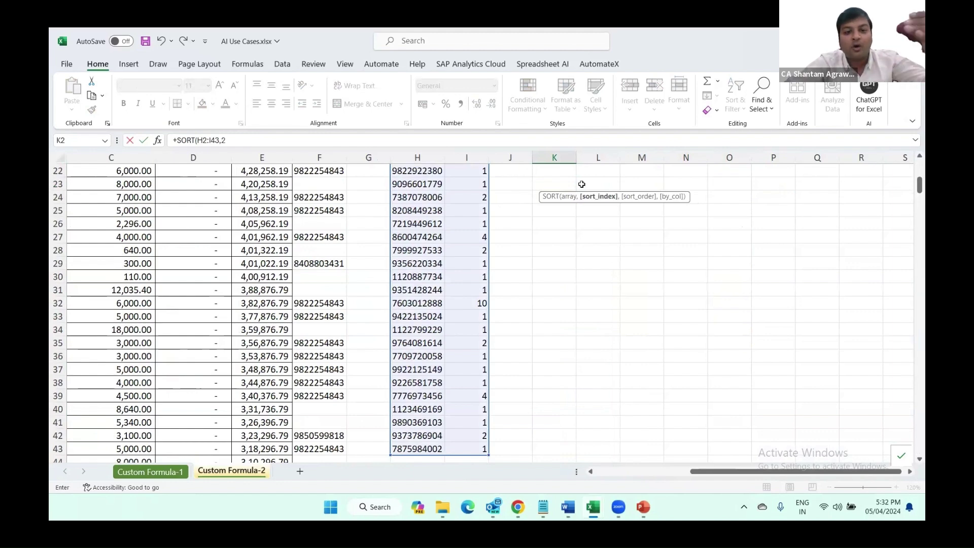
text(2,)
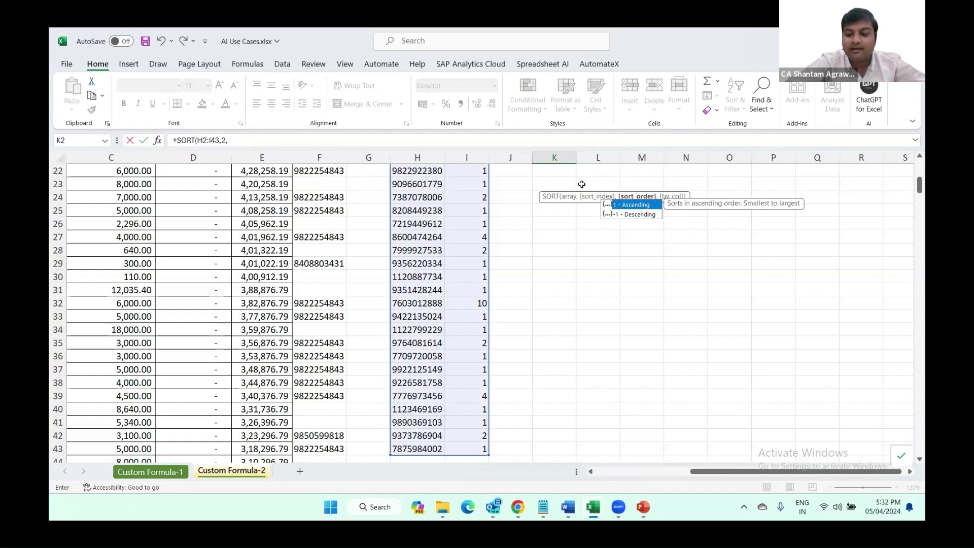
text(-1))
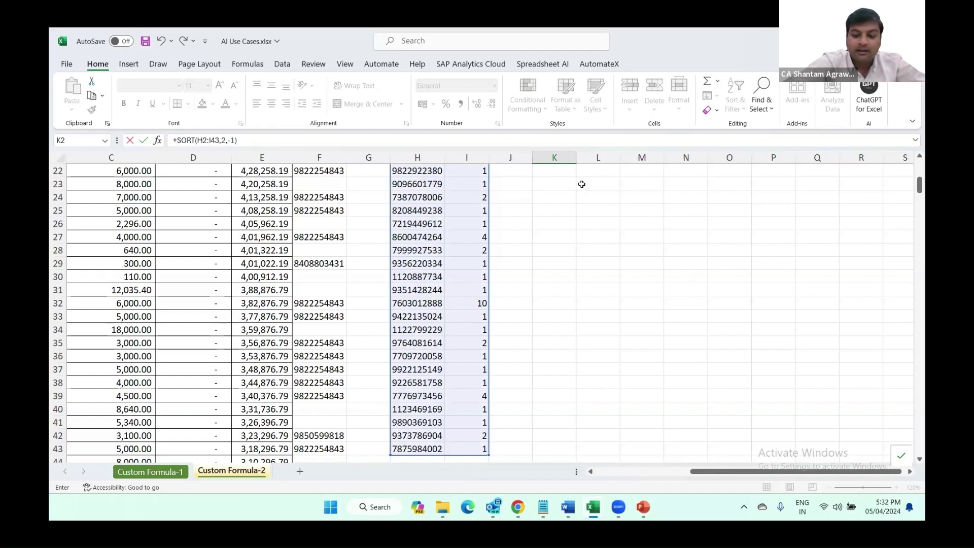
key(ctrl+Return)
Step: Review row 3, checking the GETPHONE formula in F3 and the SORT formula behind column K
scroll(582, 184, up, 7)
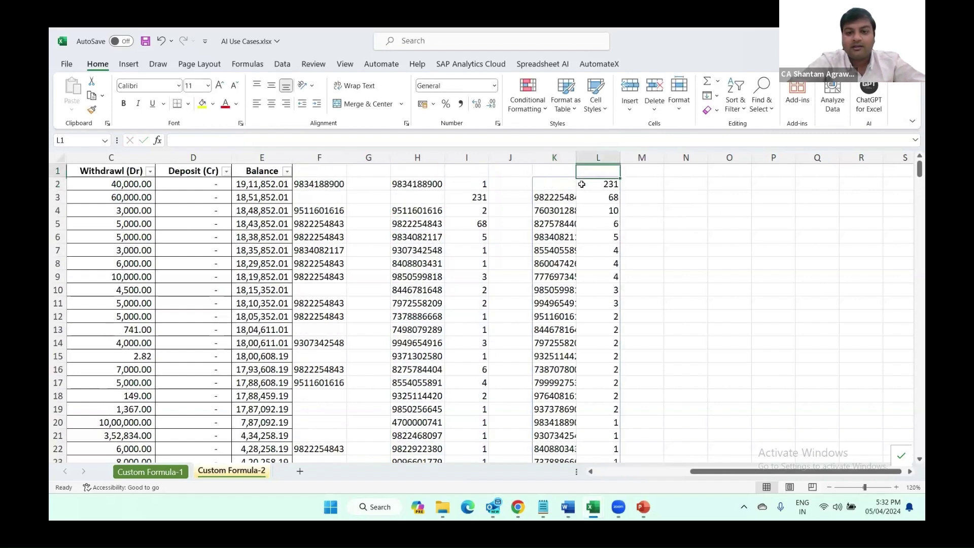
key(Left)
key(Left)
key(Left)
key(Left)
key(Left)
key(Down)
key(Left)
key(Left)
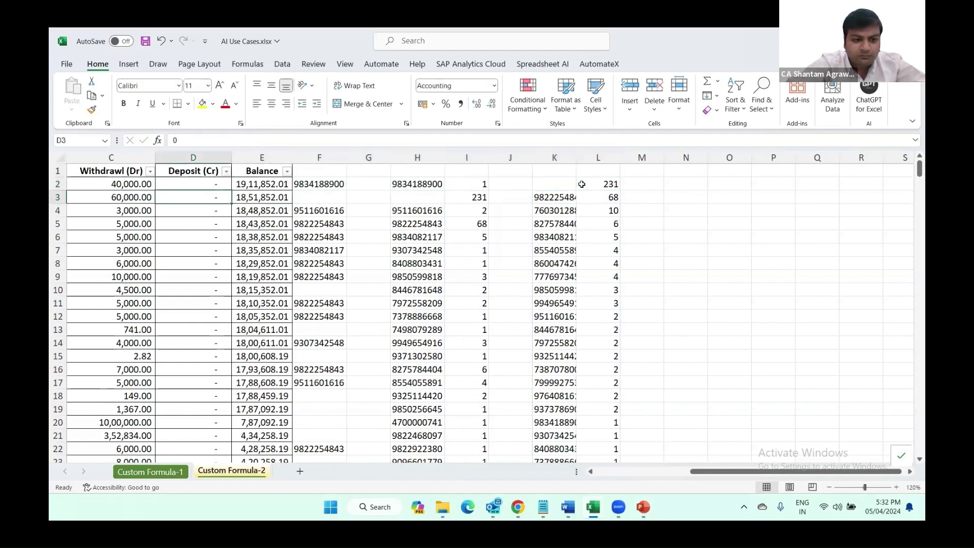
key(Left)
key(Left)
key(Left)
key(Right)
key(Right)
key(Right)
key(Right)
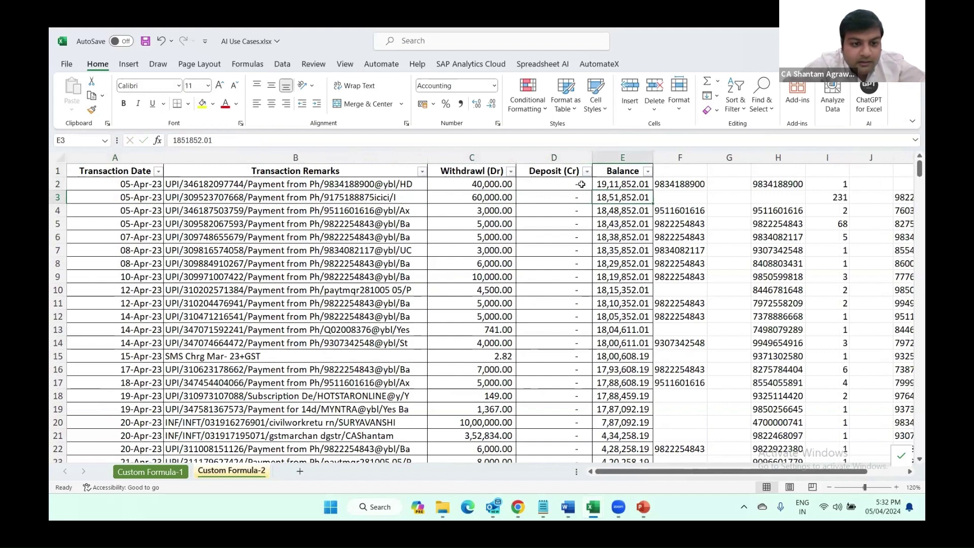
key(Right)
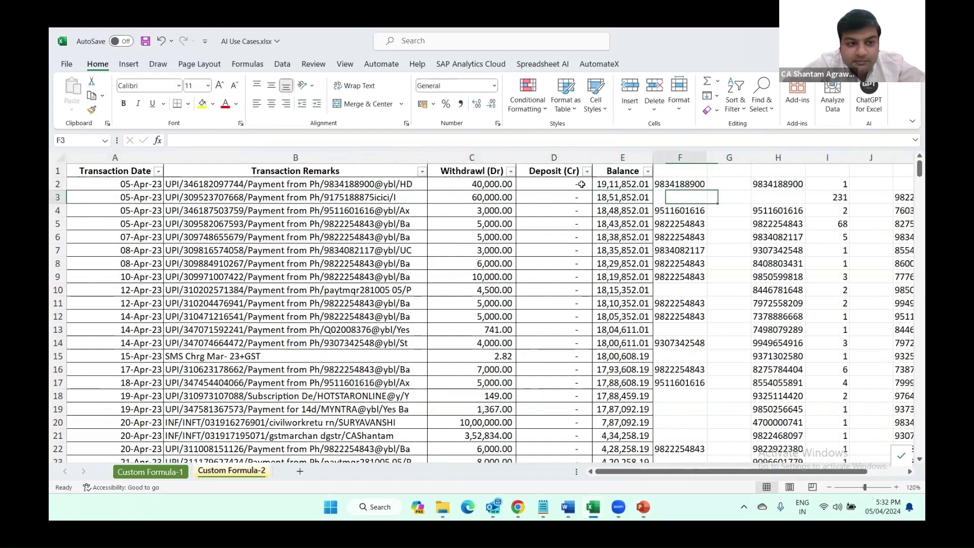
key(Right)
key(Right)
key(Right)
key(Right)
key(Right)
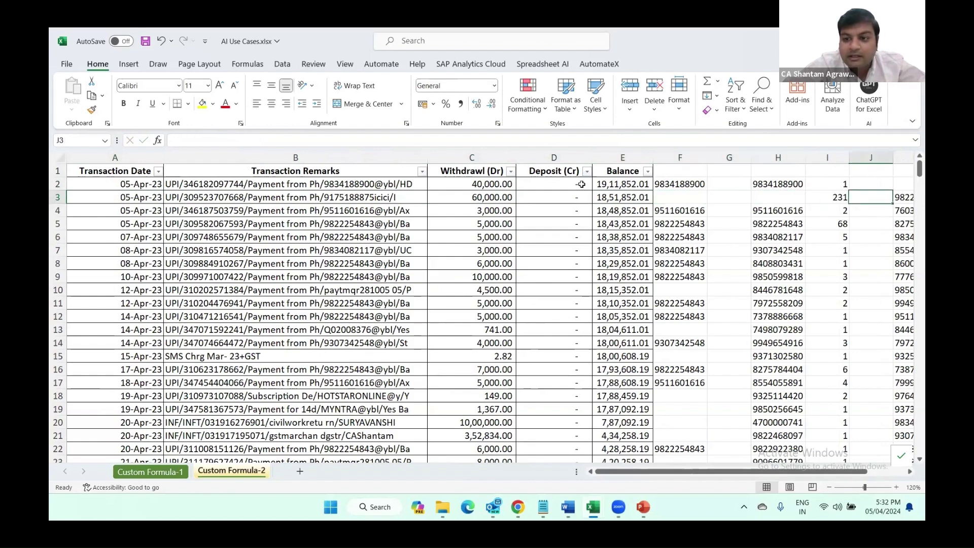
Step: Auto-fit column K to show full phone numbers, then check the top number and its count
scroll(582, 184, right, 2)
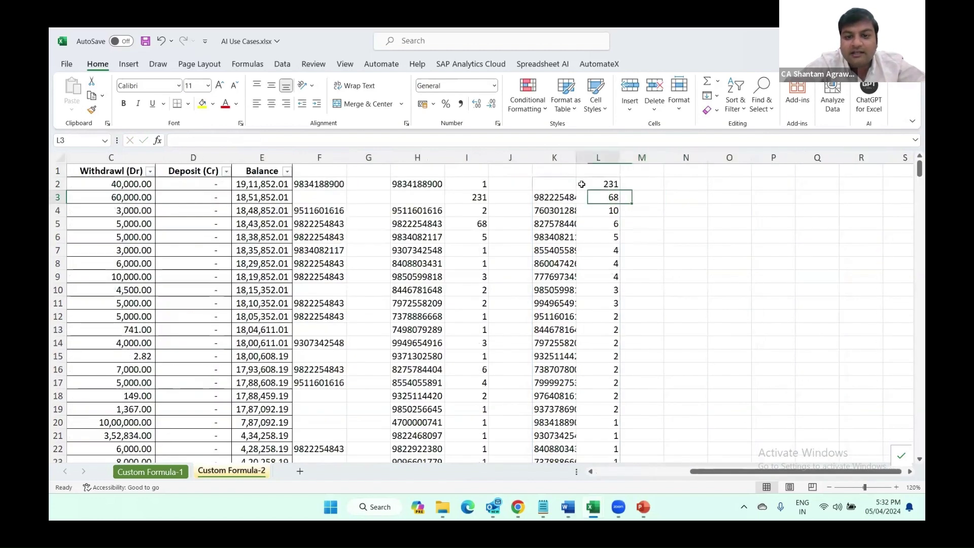
double_click(576, 162)
click(649, 199)
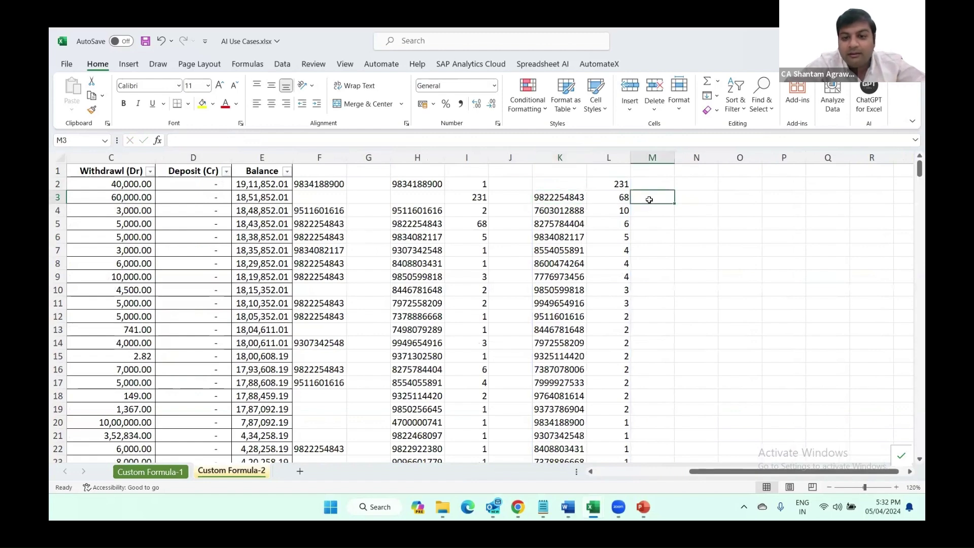
key(Left)
key(Left)
key(Right)
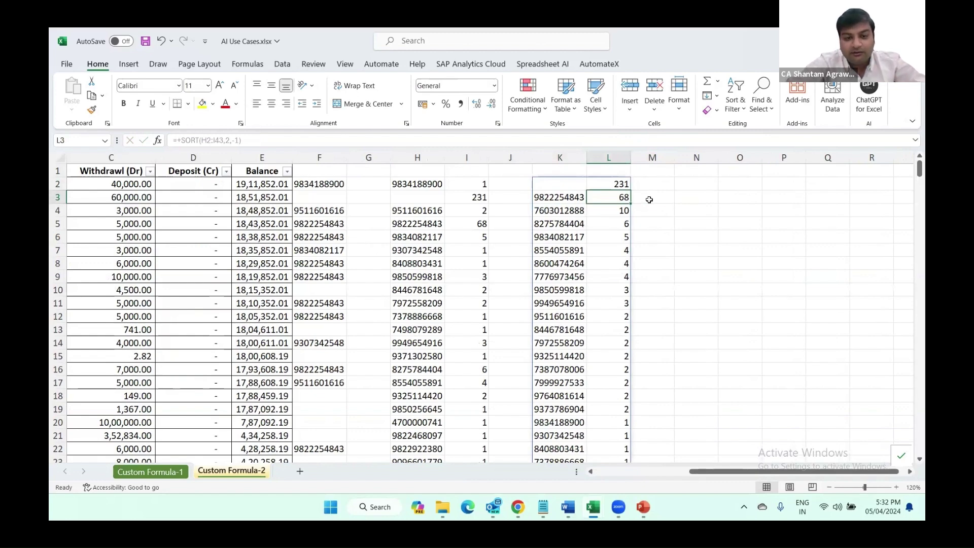
Step: Step across row 3 past the results, then return to the GETPHONE formula in F4
key(Left)
key(Left)
key(Left)
key(Left)
key(Left)
key(Left)
key(Left)
key(Left)
key(Left)
key(Left)
key(Left)
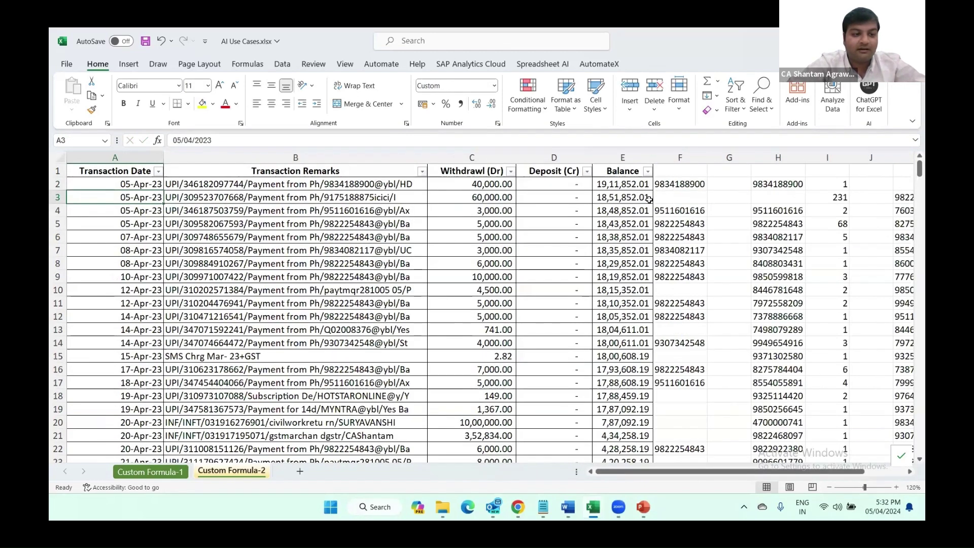
key(Right)
key(Right)
key(Right)
key(Right)
key(Right)
key(Right)
key(Right)
key(Right)
key(Right)
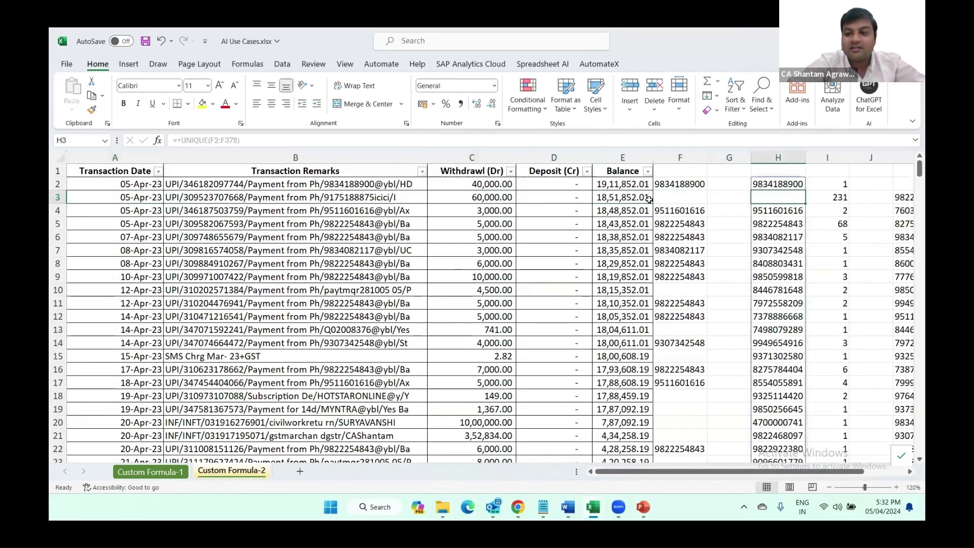
key(Right)
key(Right)
key(Right)
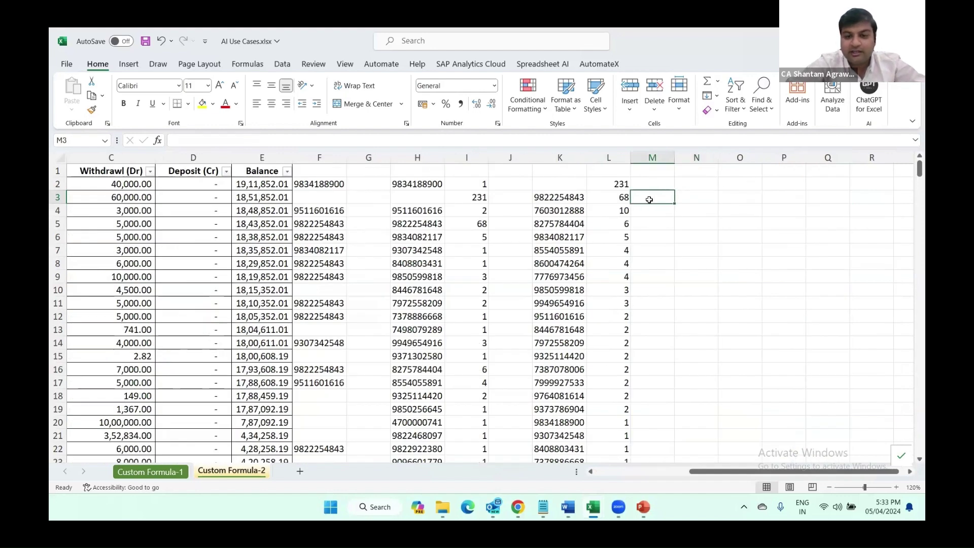
key(Left)
key(Left)
key(Left)
key(Left)
key(Left)
key(Left)
key(Down)
key(Left)
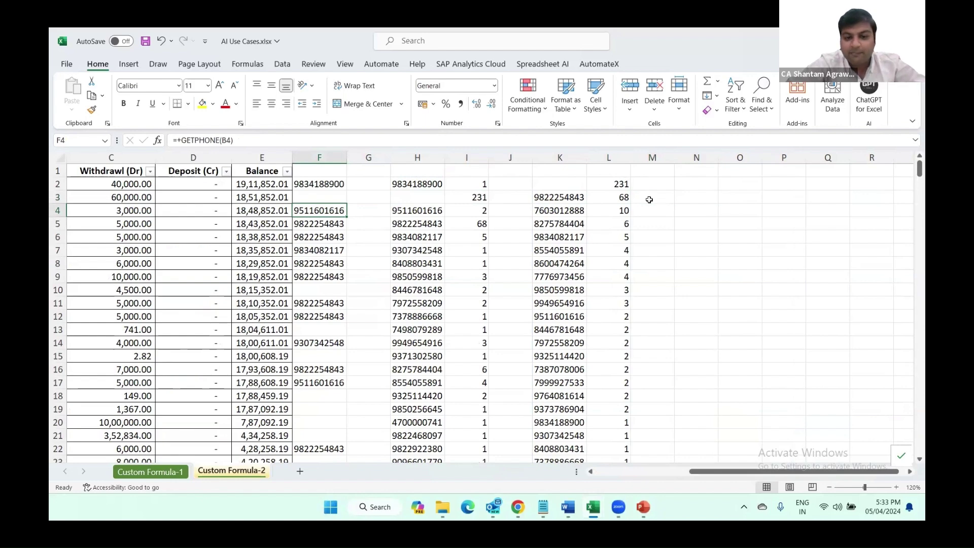
Step: Switch to the Custom Formula-1 sheet and look over row 1, cancelling an entry started in F1
click(151, 471)
key(ctrl+Up)
key(Left)
key(Left)
key(Left)
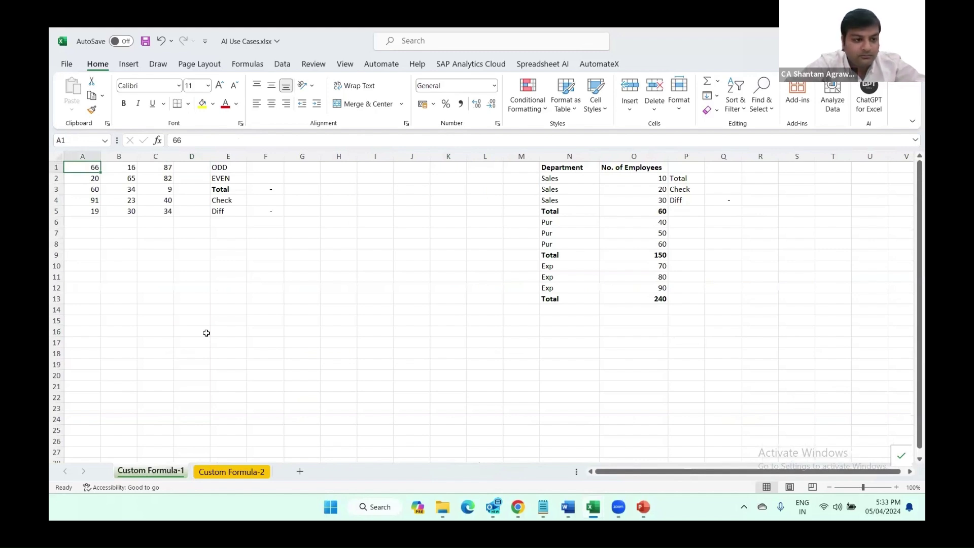
key(Right)
key(Right)
key(Right)
key(Right)
key(Right)
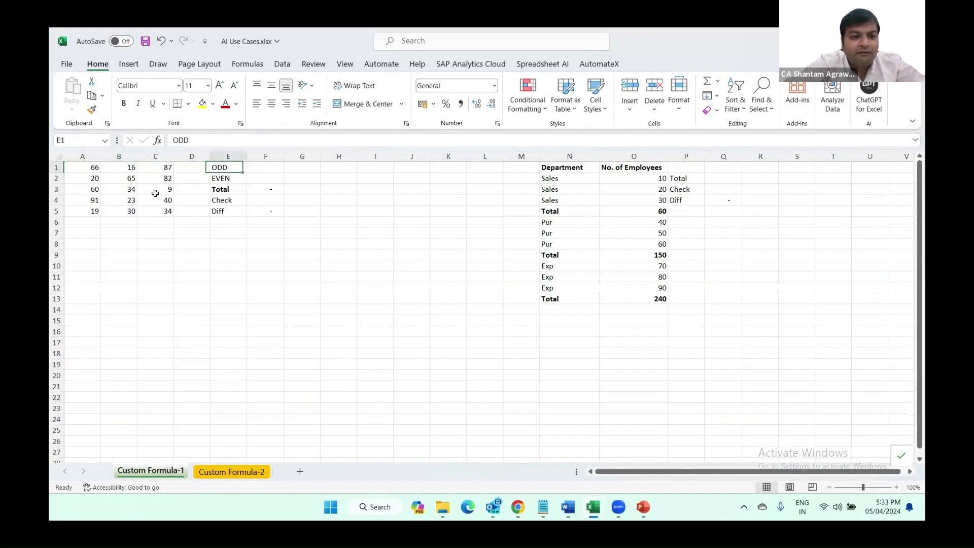
text(+)
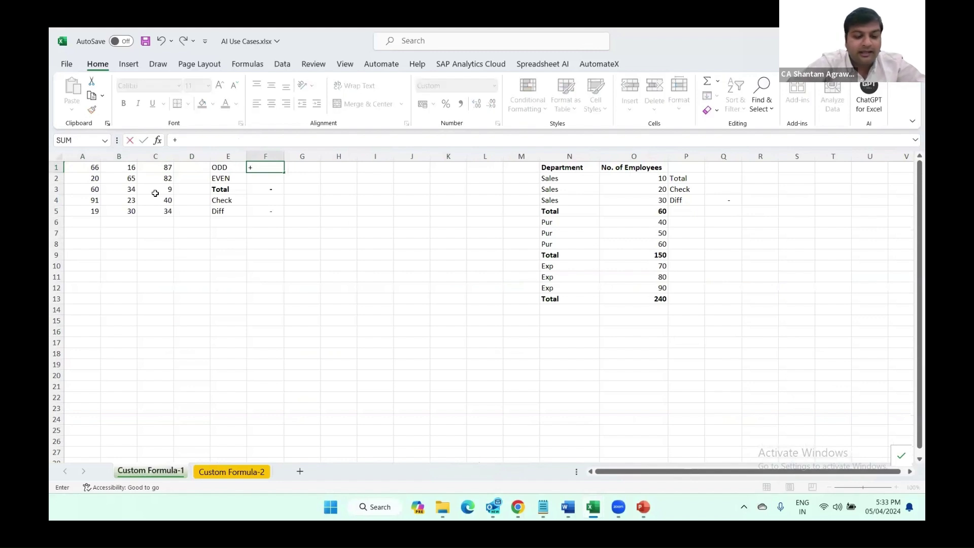
key(Escape)
key(Left)
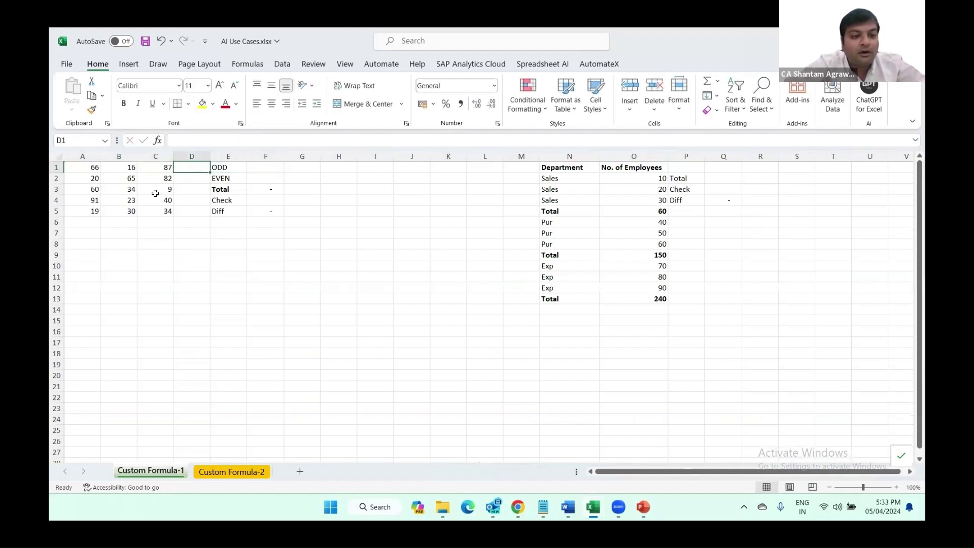
key(Down)
Step: Review the numbers in the grid starting at A1
key(Up)
key(Left)
key(Left)
key(Left)
key(Left)
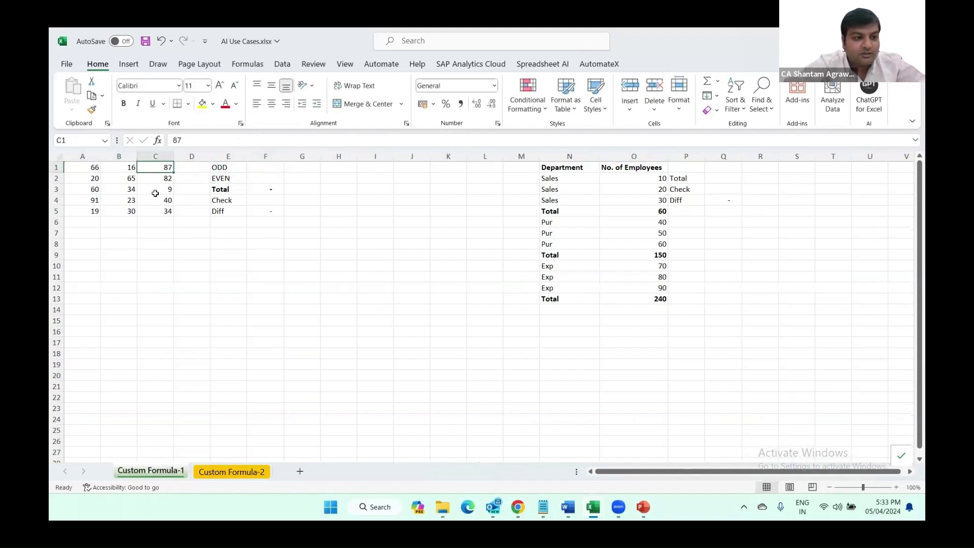
key(ctrl+a)
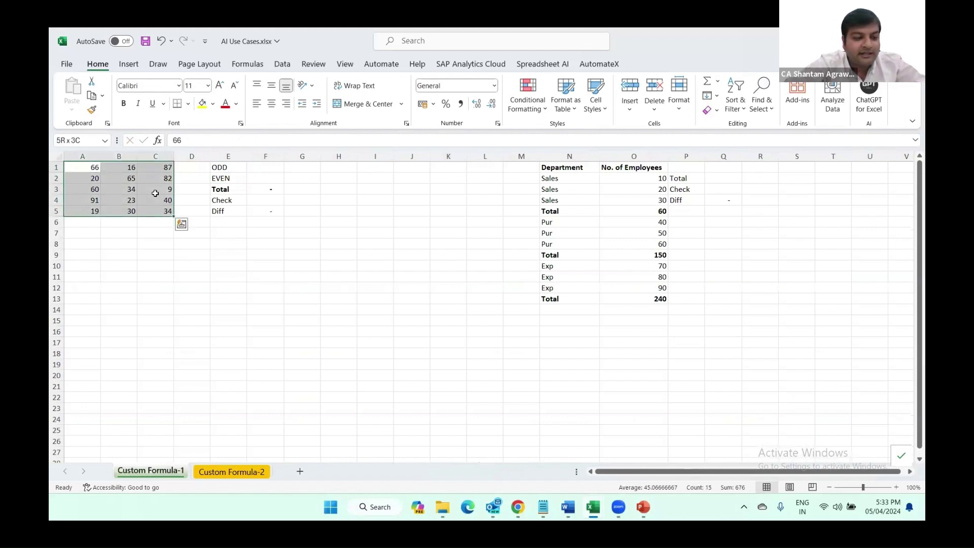
key(Right)
key(Left)
key(Down)
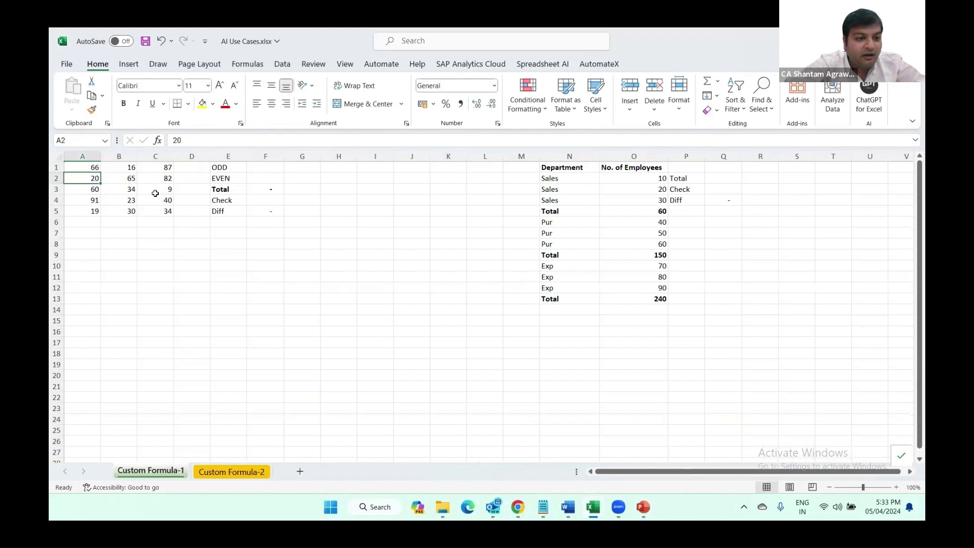
key(Right)
key(Right)
Step: Select the number range A1:C5, then bring the Prompts.txt notes to the front
key(Down)
key(Down)
key(Left)
key(Up)
key(Up)
key(Up)
key(Left)
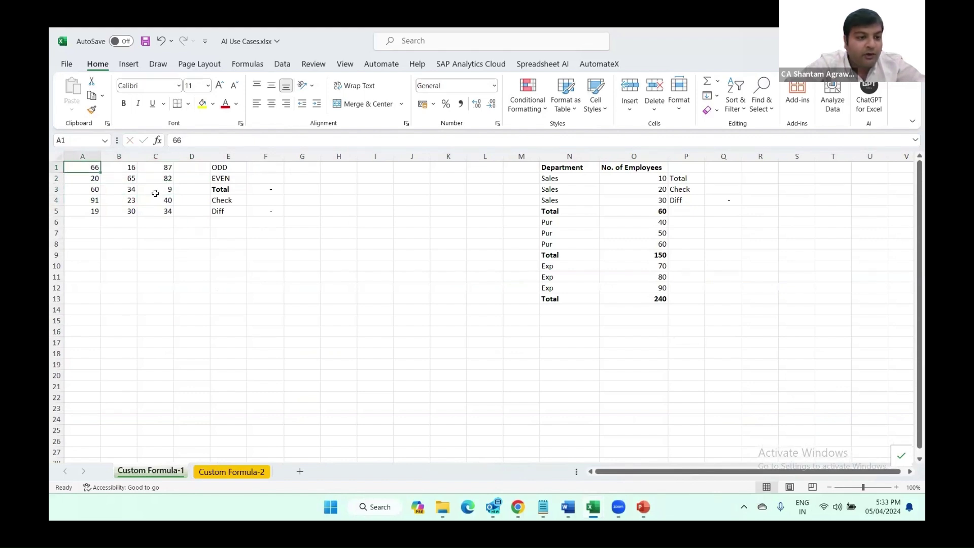
key(ctrl+shift+Right)
key(ctrl+shift+Down)
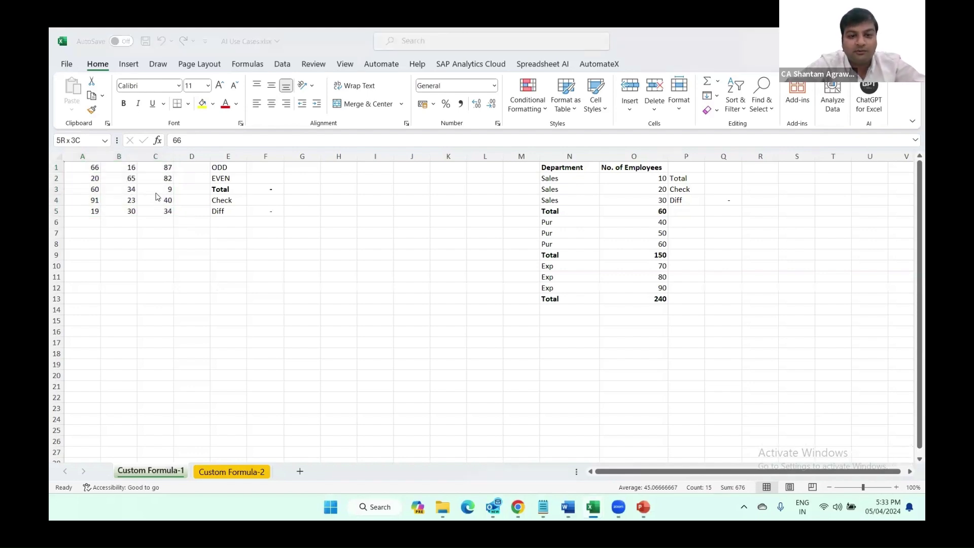
key(alt+Tab)
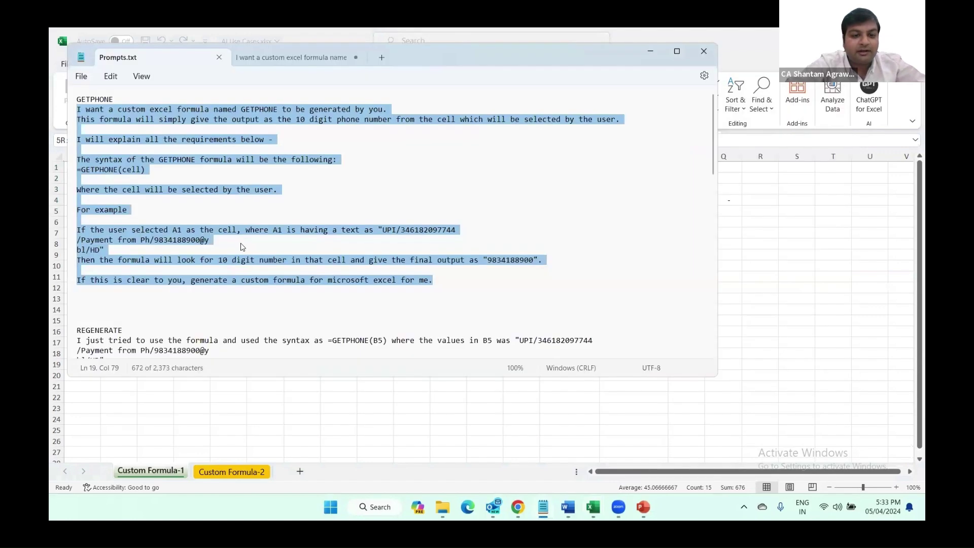
Step: Select the full TOTALODD prompt text in Notepad, then begin a new ChatGPT conversation
scroll(241, 247, down, 15)
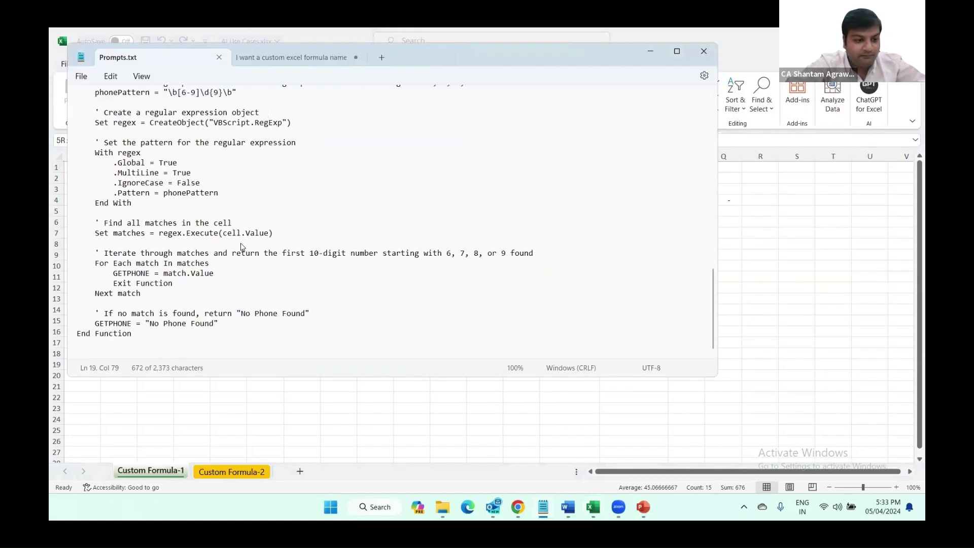
scroll(241, 247, up, 10)
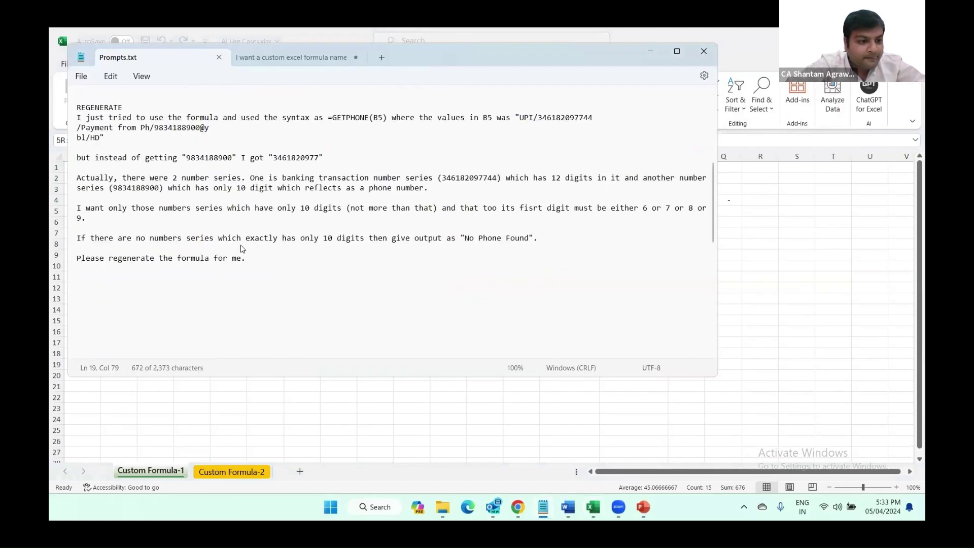
scroll(241, 249, down, 9)
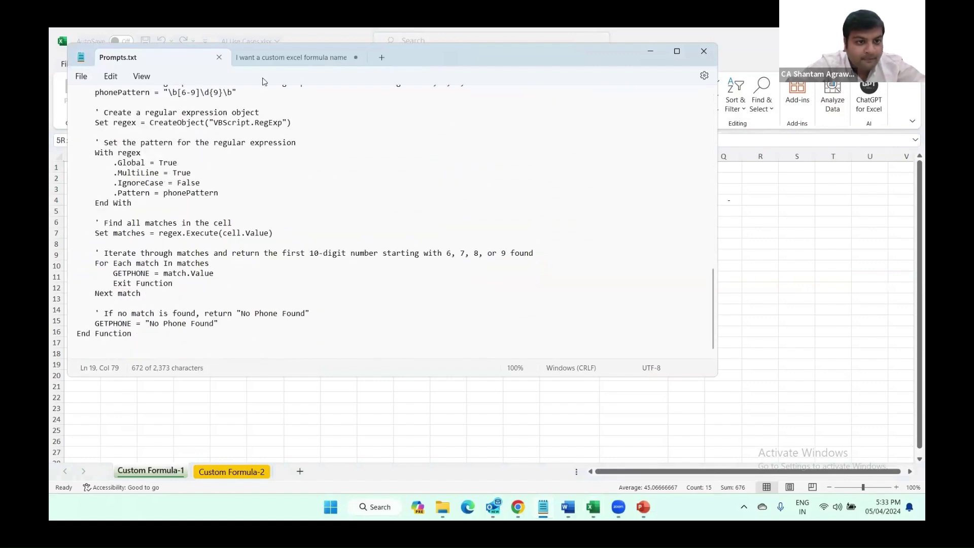
click(293, 57)
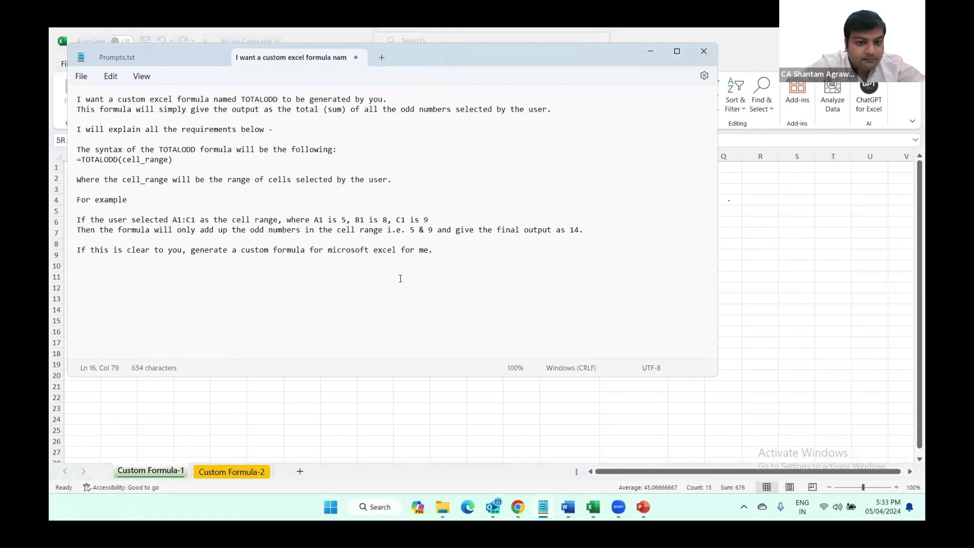
drag(442, 255, 67, 104)
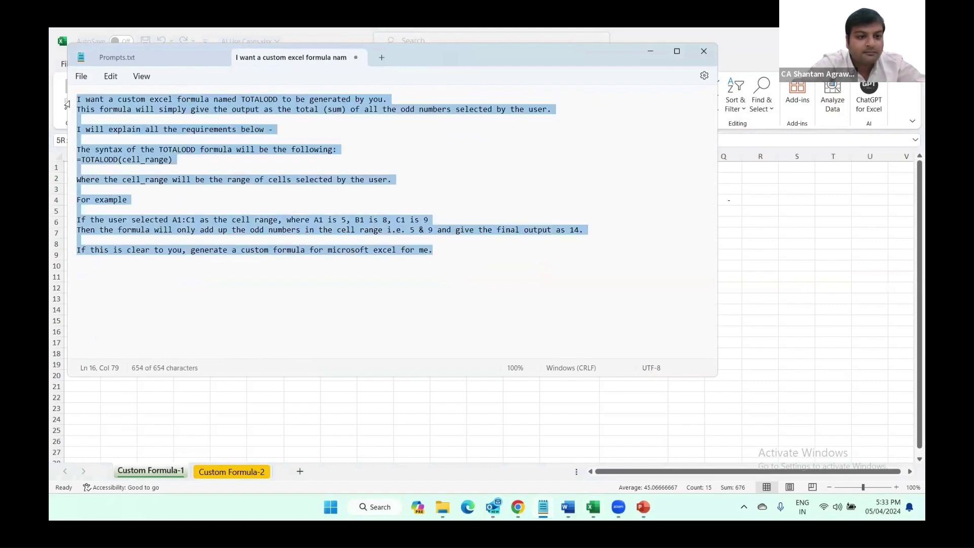
key(alt+Tab)
key(alt+Tab)
key(alt+Tab)
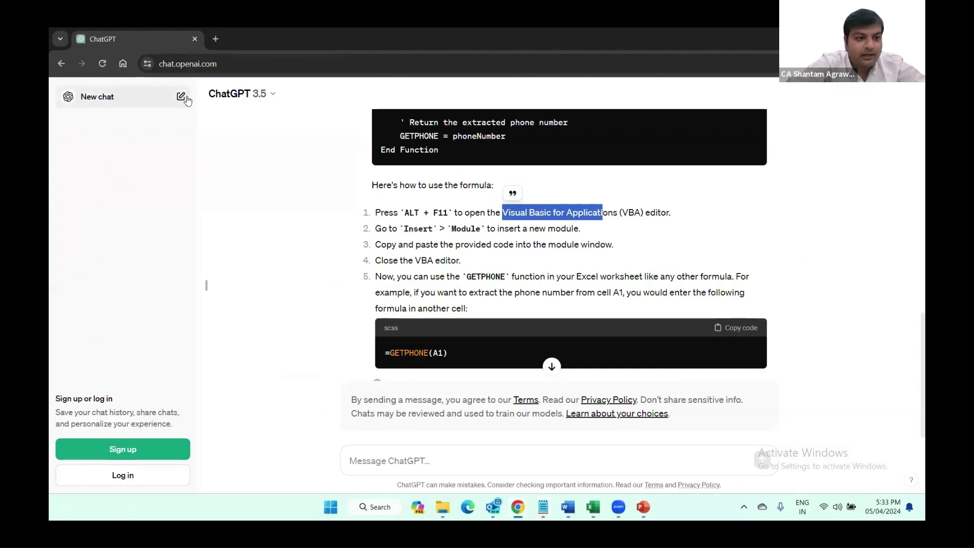
click(181, 97)
Step: Send the TOTALODD prompt in a new ChatGPT chat and copy the generated VBA code
click(584, 328)
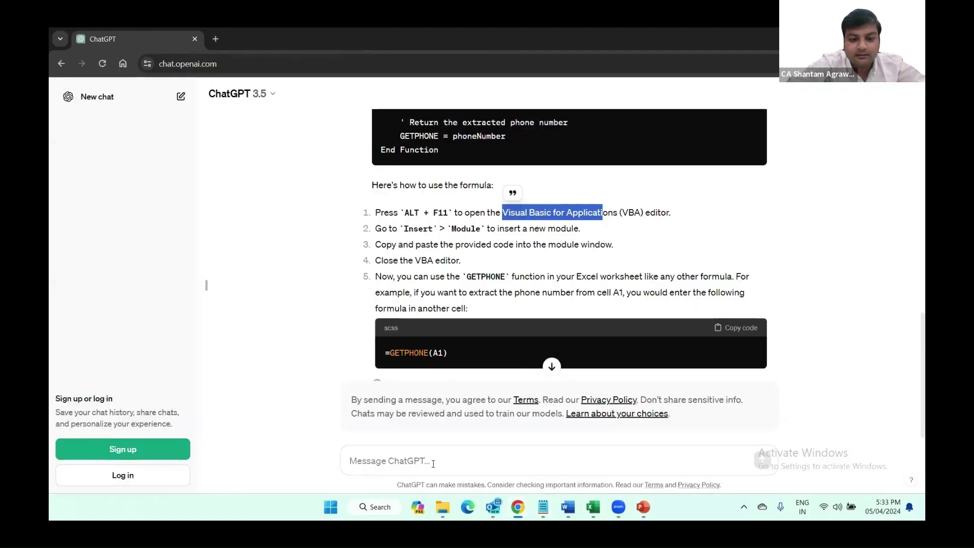
key(ctrl+v)
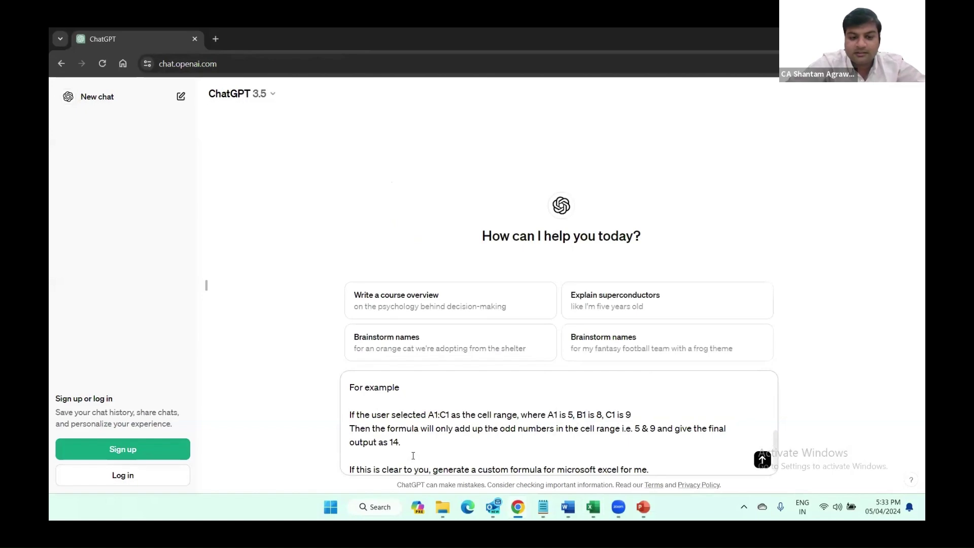
key(Return)
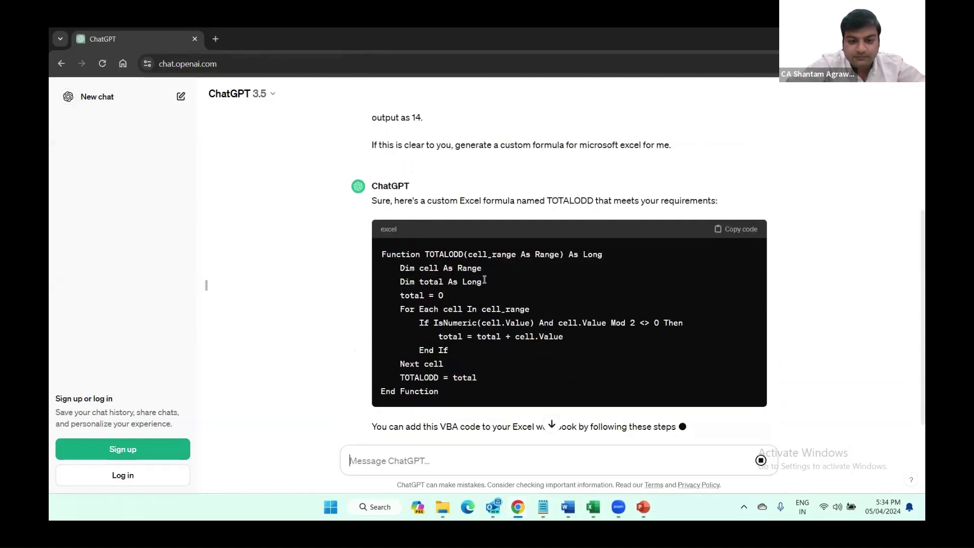
scroll(483, 279, up, 2)
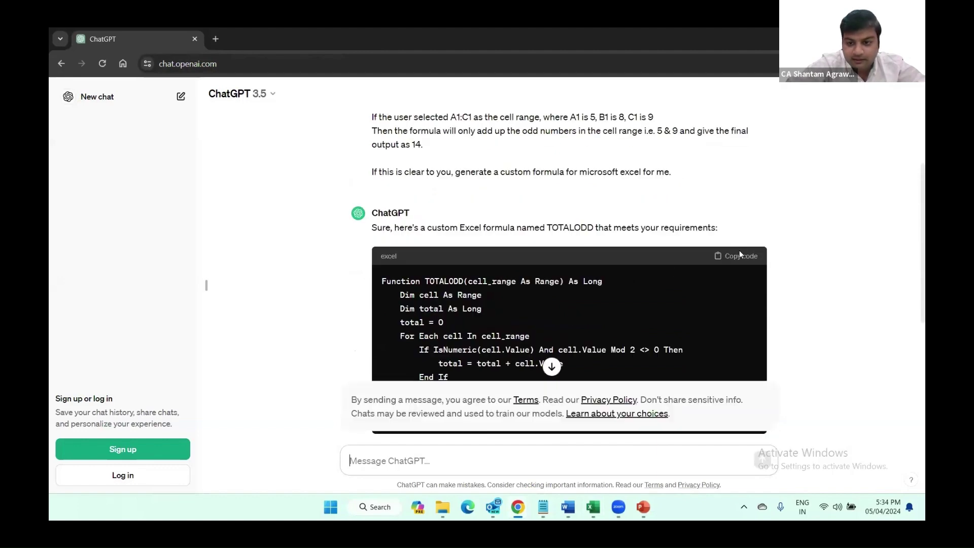
click(741, 258)
key(alt+Tab)
key(Tab)
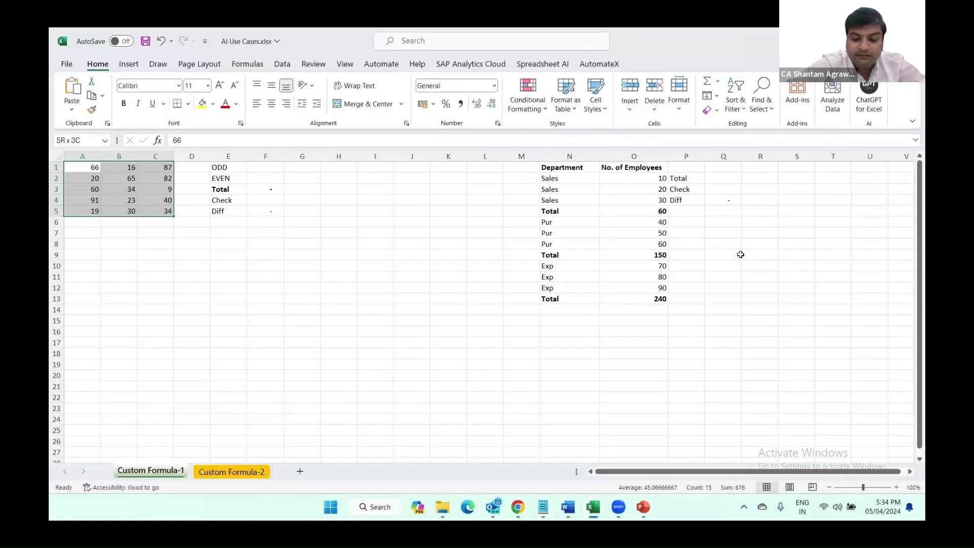
Step: Insert a new VBA module, paste the TOTALODD code into it, and close the window
key(alt+F11)
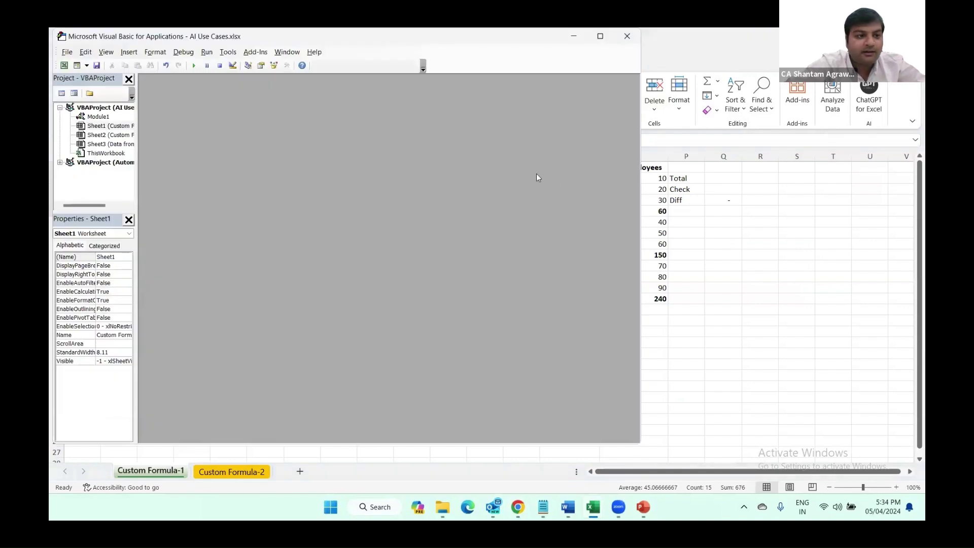
click(129, 52)
click(146, 90)
key(ctrl+v)
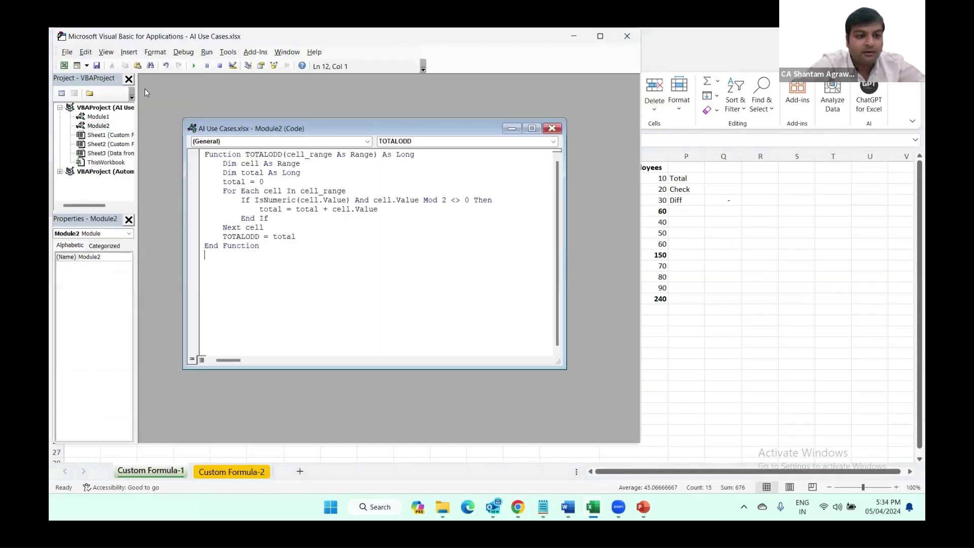
click(552, 128)
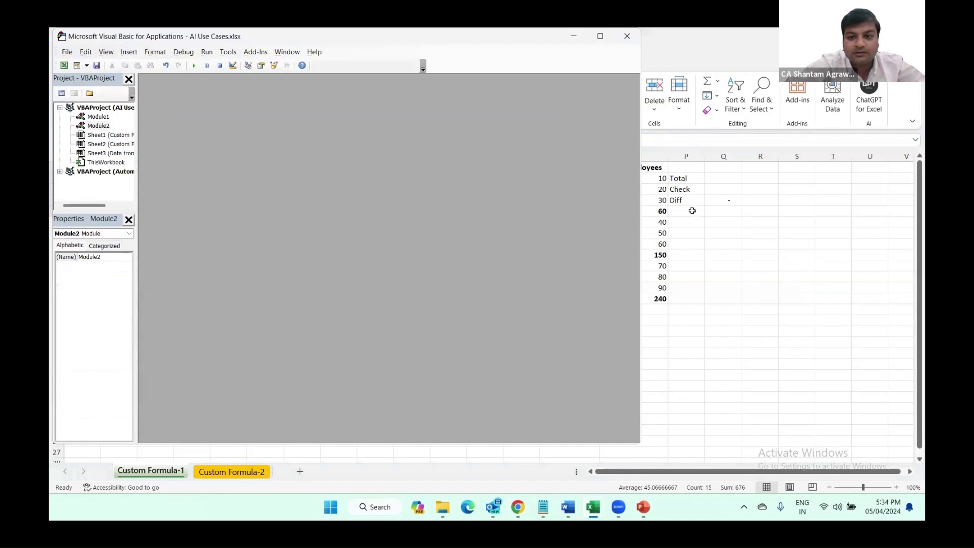
Step: Back in the worksheet, start a TOTALODD formula in cell F1
click(691, 209)
click(265, 156)
click(266, 167)
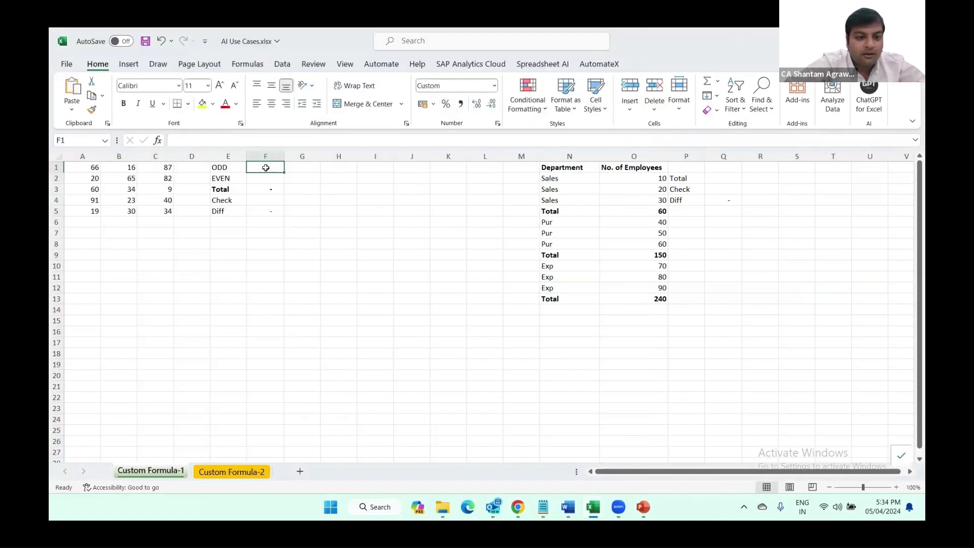
text(+t)
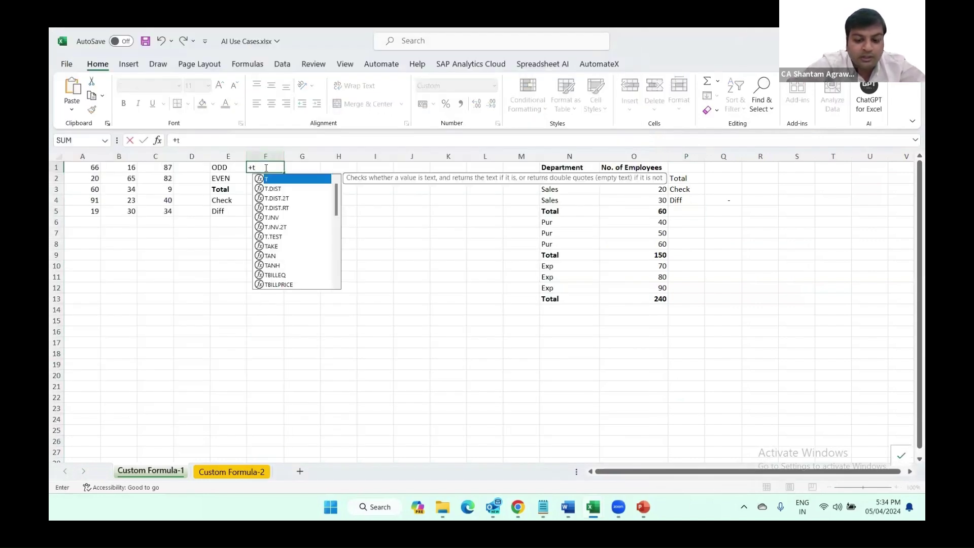
text(ot)
Step: Complete and enter =+TOTALODD(A1:C5) in cell F1
key(Tab)
key(Left)
key(Left)
key(Left)
key(Left)
key(Left)
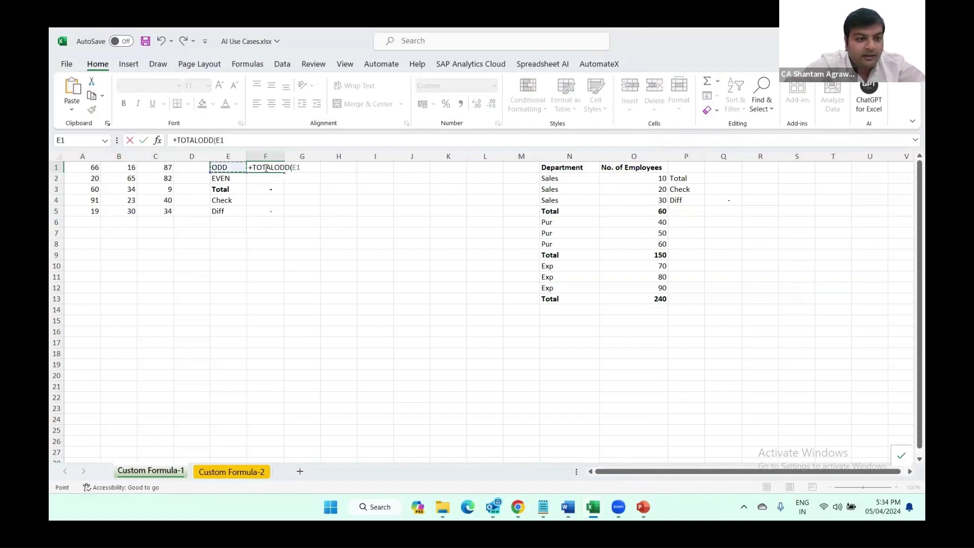
key(shift+Right)
key(shift+Right)
key(shift+Down)
key(shift+Down)
key(shift+Down)
key(shift+Down)
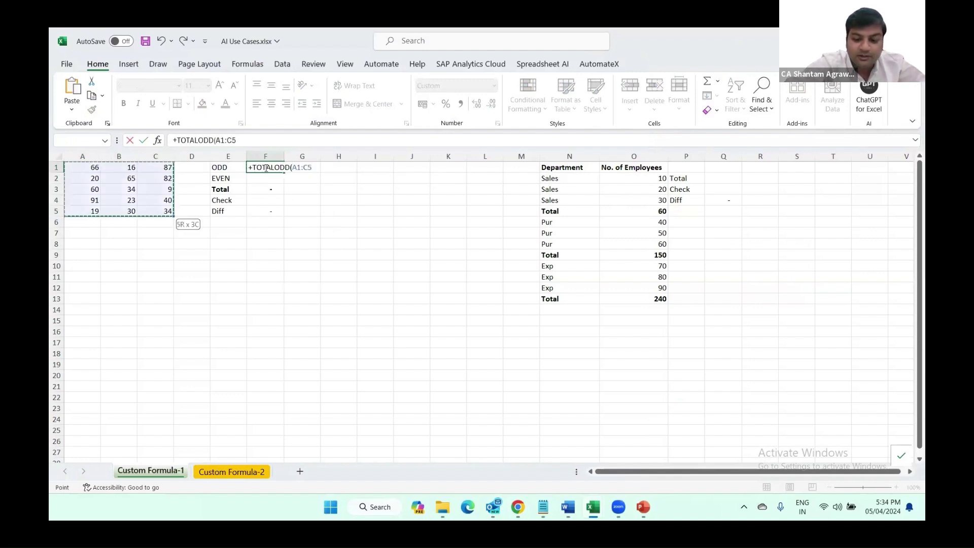
text())
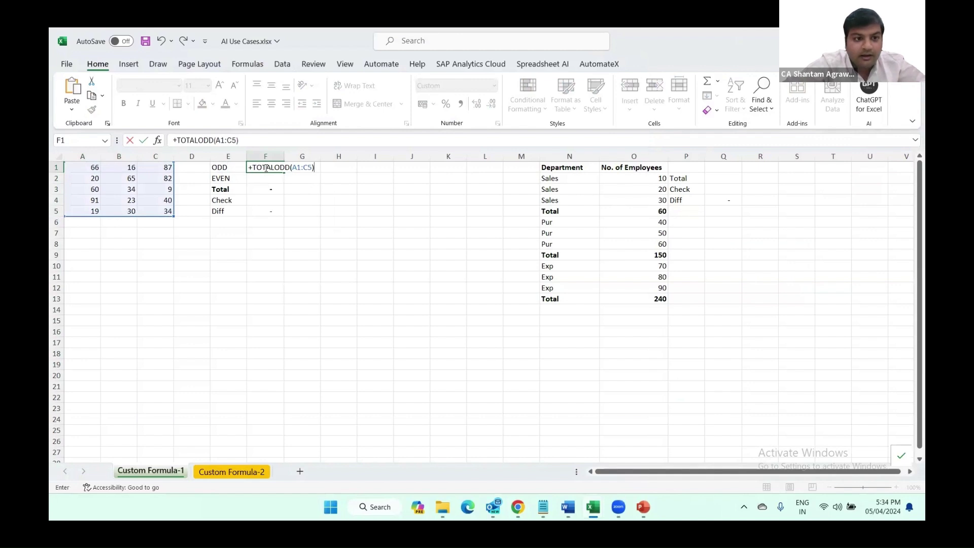
key(Return)
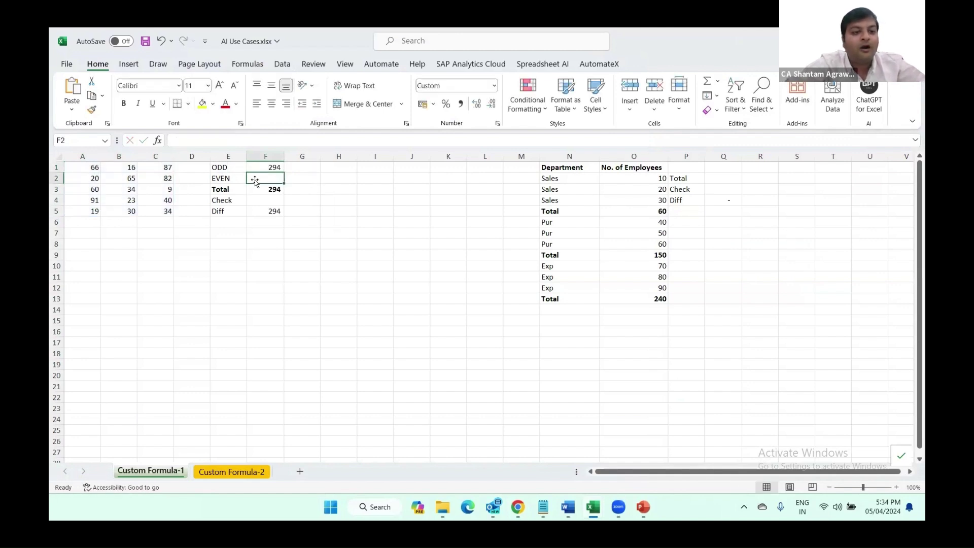
Step: Select the odd values 87, 9, 23, 91, 19 and 65 to confirm they total 294
click(122, 182)
key(ctrl+Home)
click(157, 169)
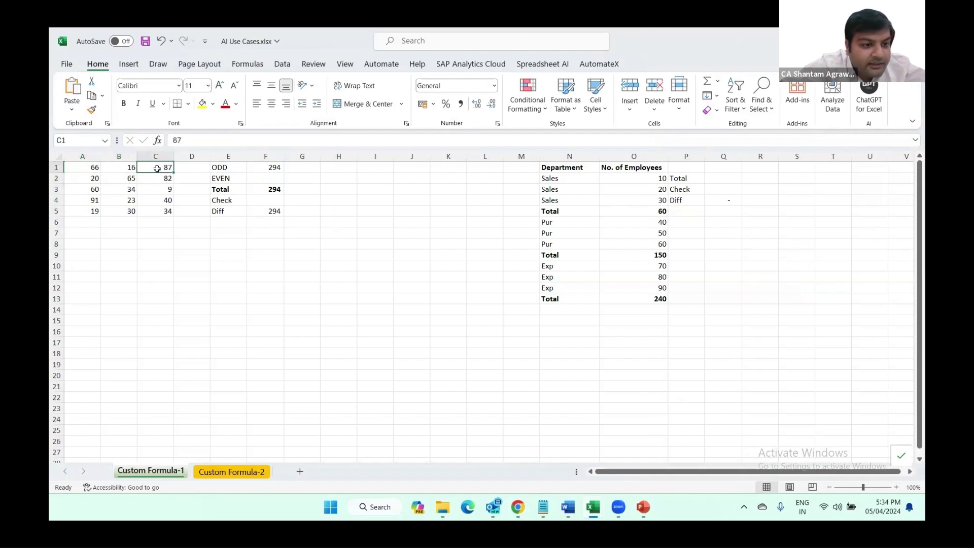
ctrl+click(163, 189)
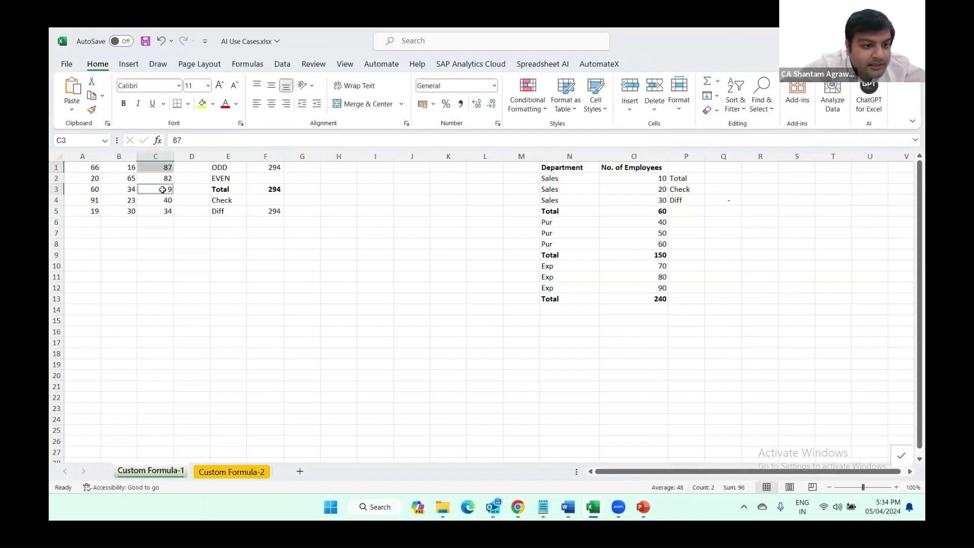
ctrl+click(133, 203)
ctrl+click(96, 202)
ctrl+click(95, 209)
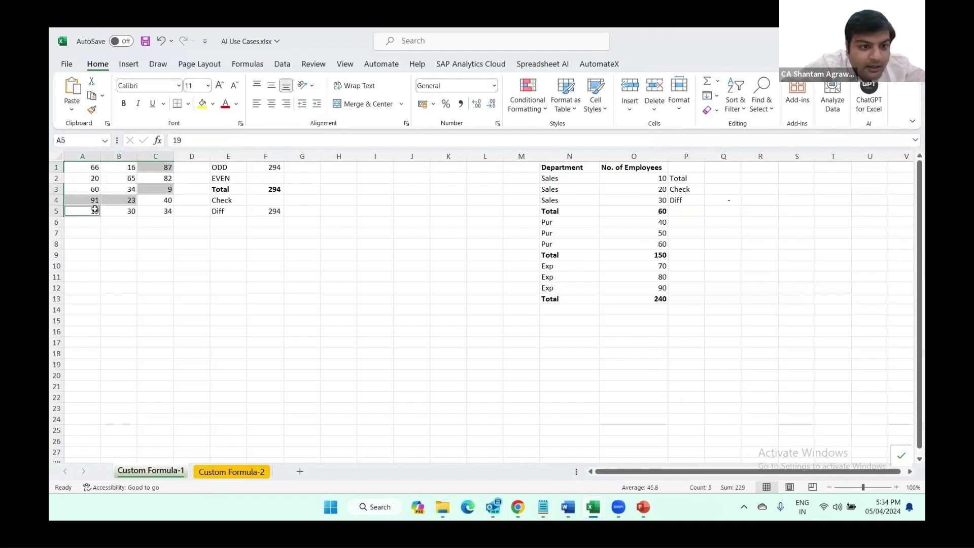
ctrl+click(118, 181)
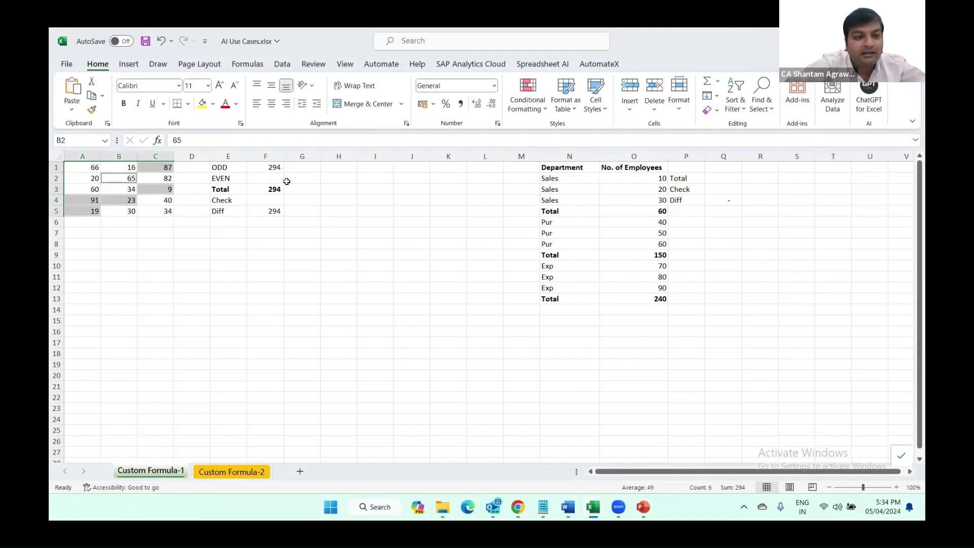
click(274, 168)
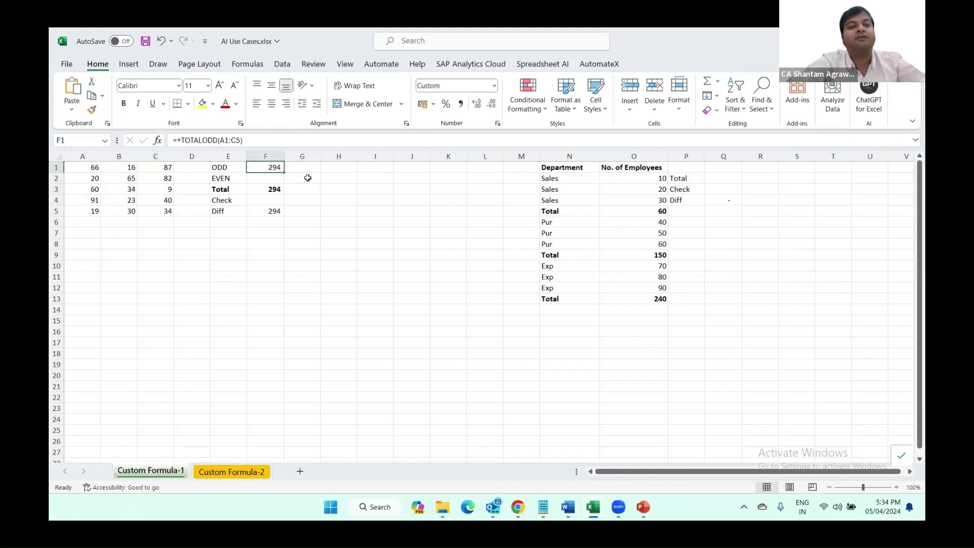